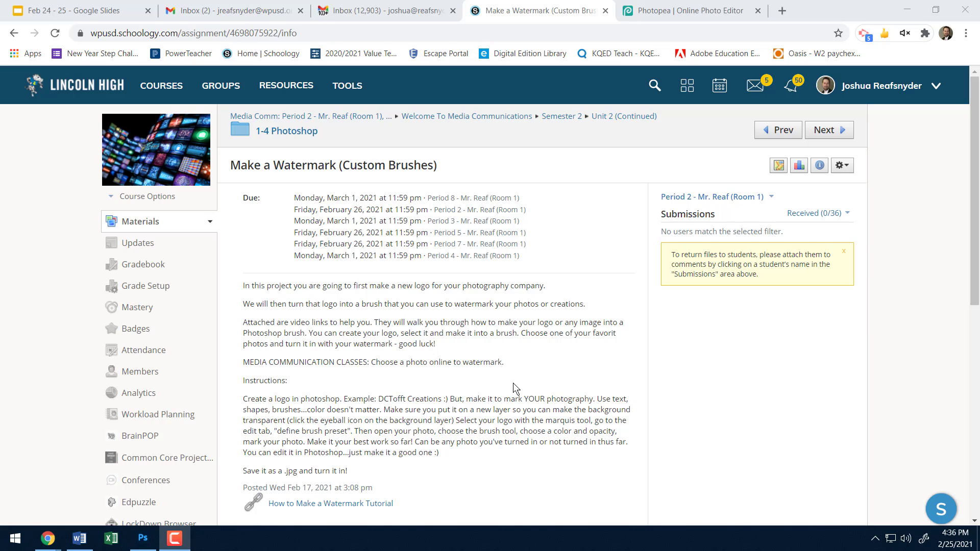
# - Create a new blank document from the 8.5 x 11 in @ 300 ppi preset
pyautogui.click(150, 541)
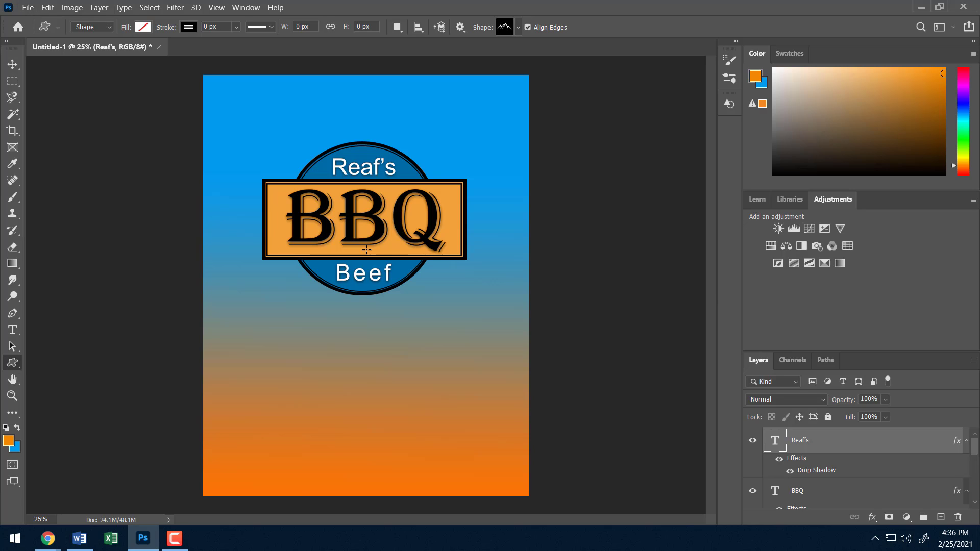
pyautogui.click(22, 9)
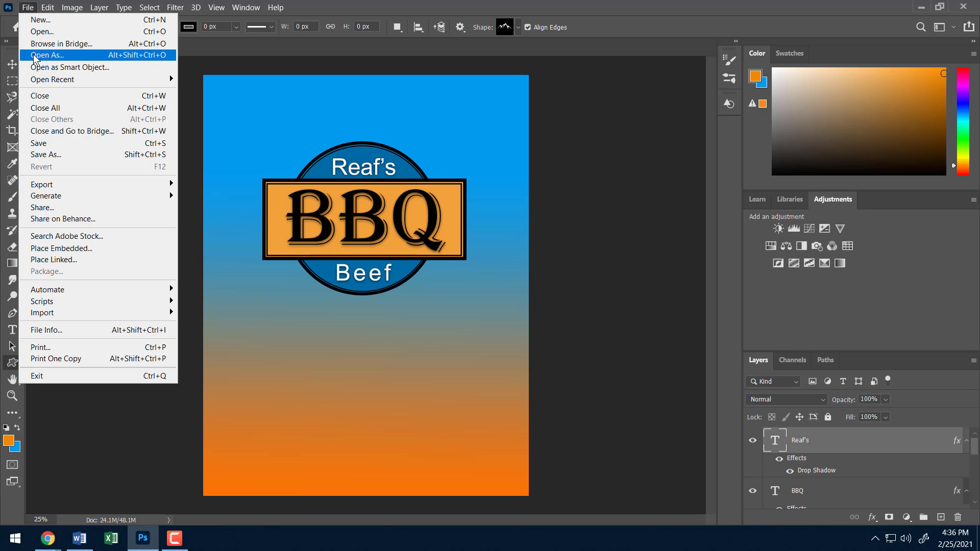
pyautogui.click(40, 22)
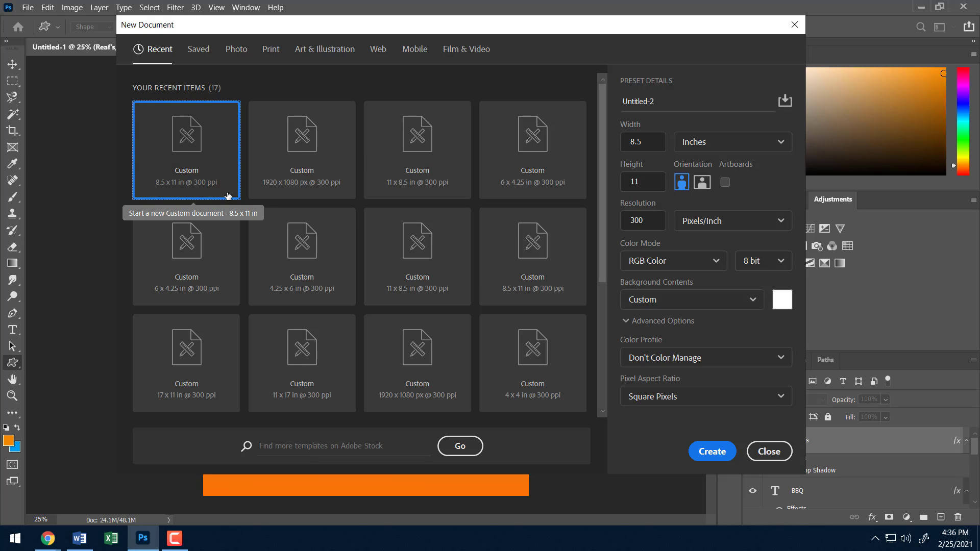
pyautogui.click(712, 451)
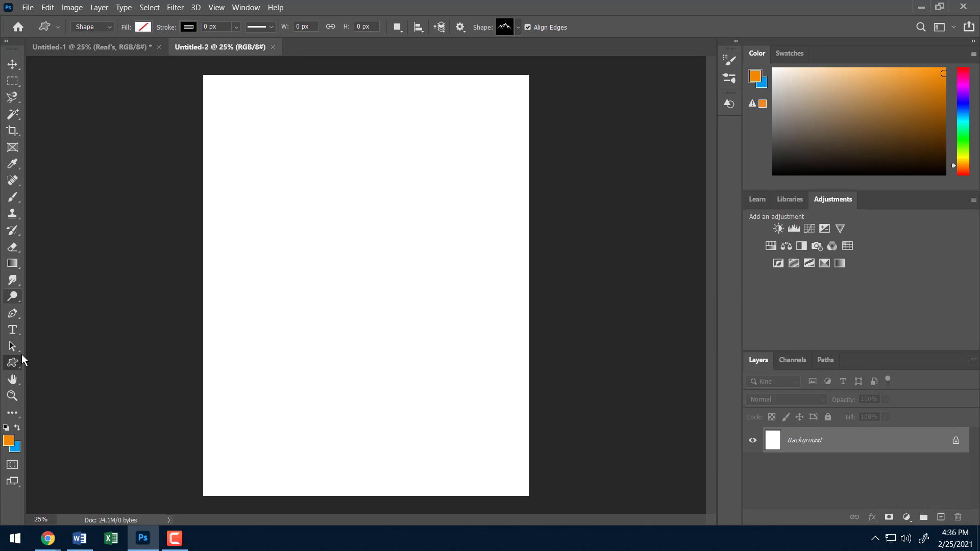
# - Reset colours to black and white and draw the mountains custom shape in the upper-left page
pyautogui.click(6, 428)
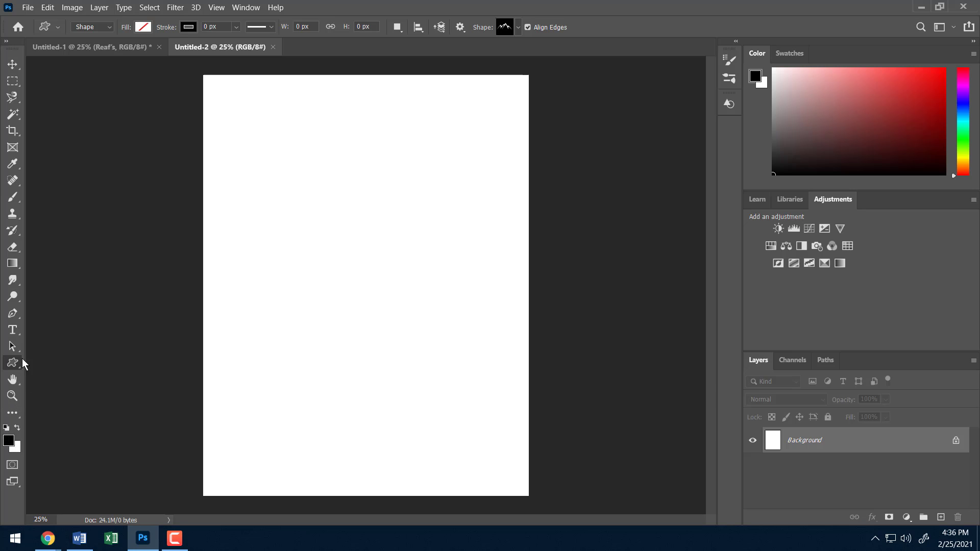
pyautogui.click(519, 28)
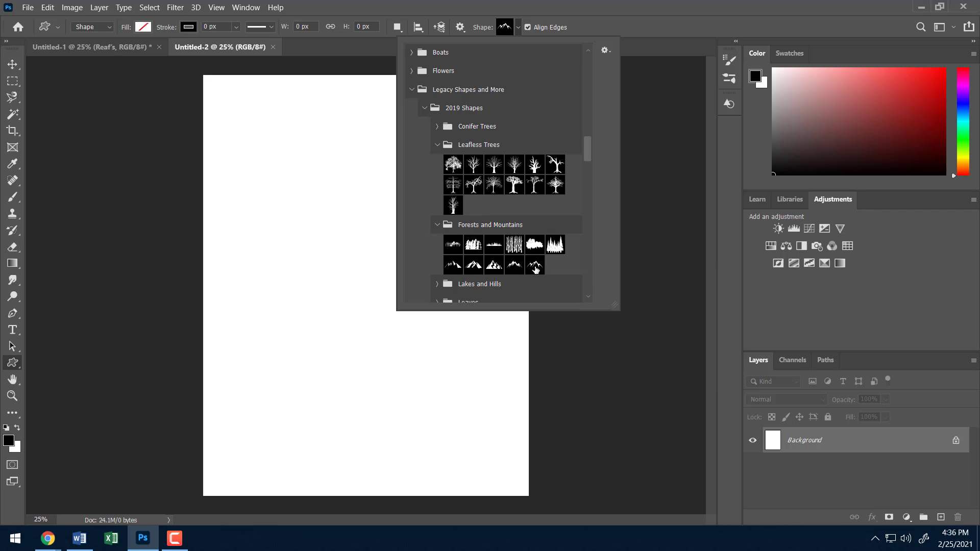
pyautogui.click(535, 266)
pyautogui.click(518, 30)
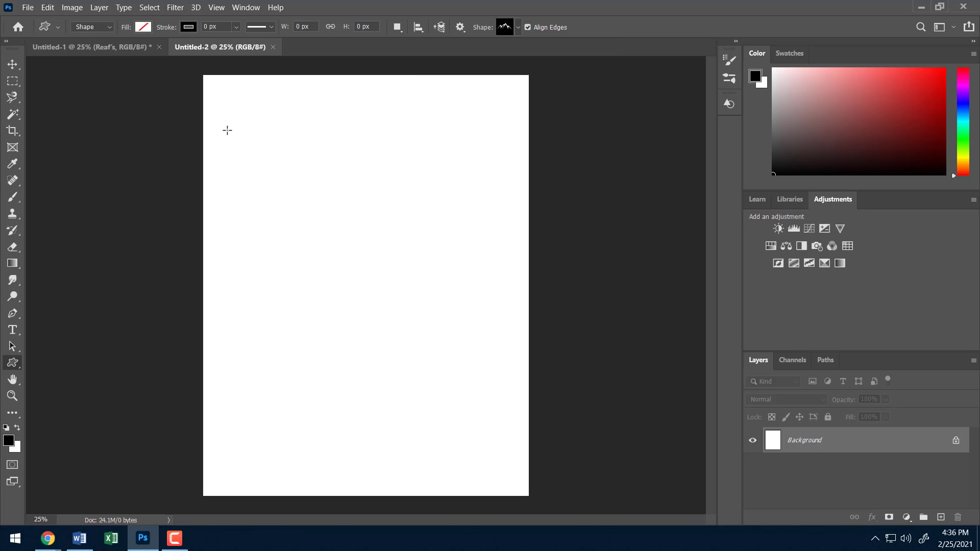
pyautogui.moveTo(223, 130); pyautogui.dragTo(402, 179)
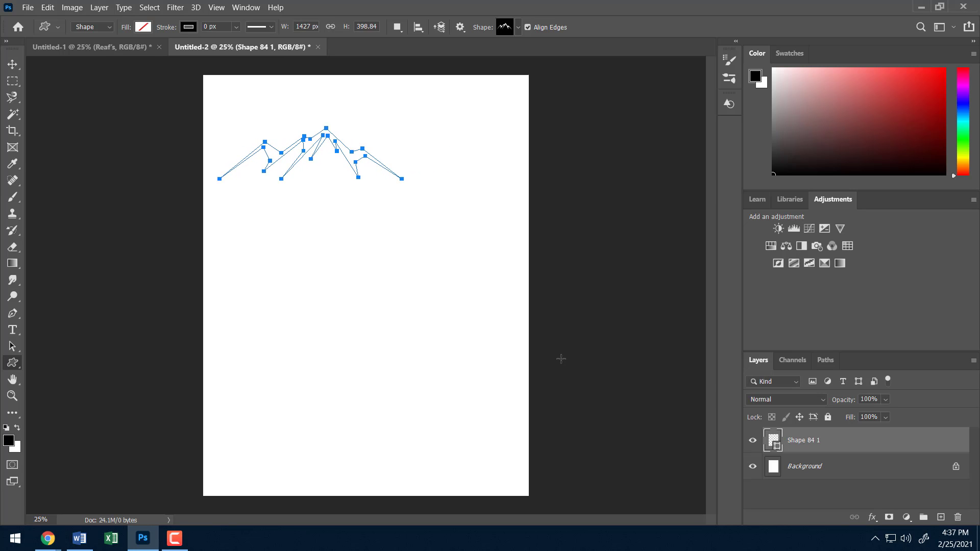
# - Give the mountain shape a black fill and no stroke
pyautogui.click(142, 27)
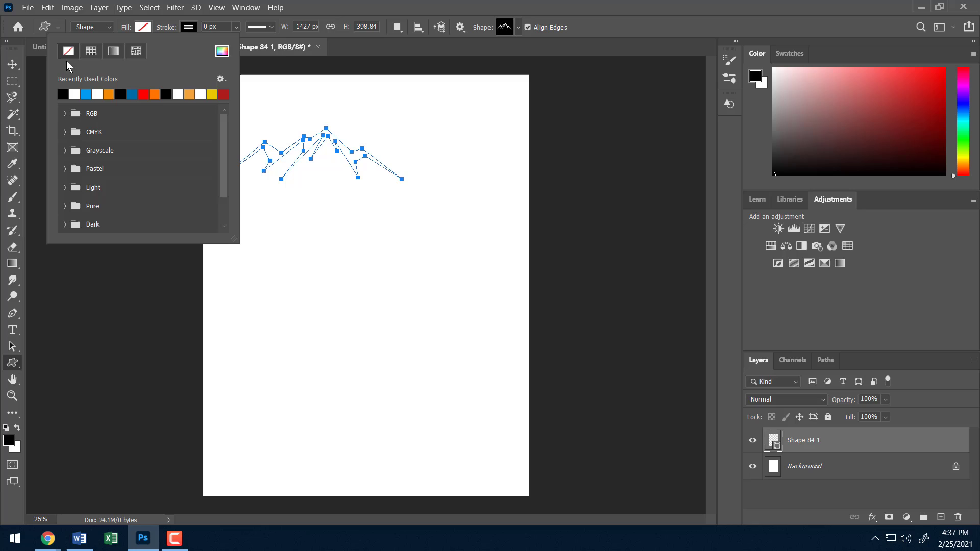
pyautogui.click(62, 94)
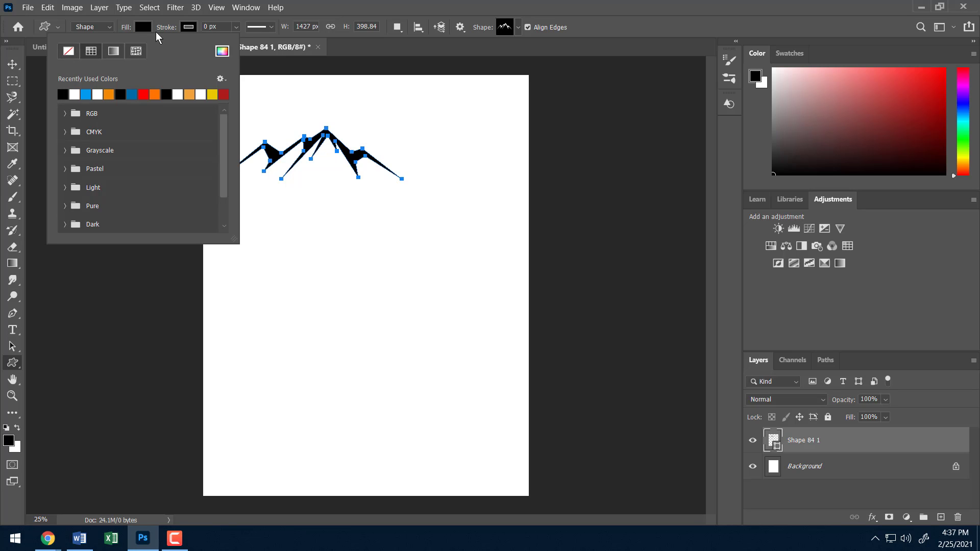
pyautogui.click(192, 28)
pyautogui.click(114, 51)
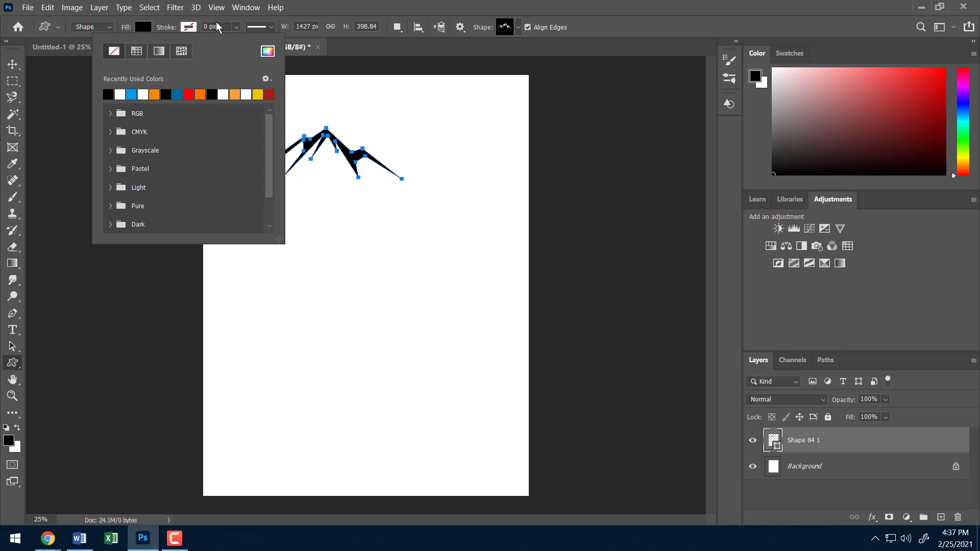
pyautogui.click(577, 34)
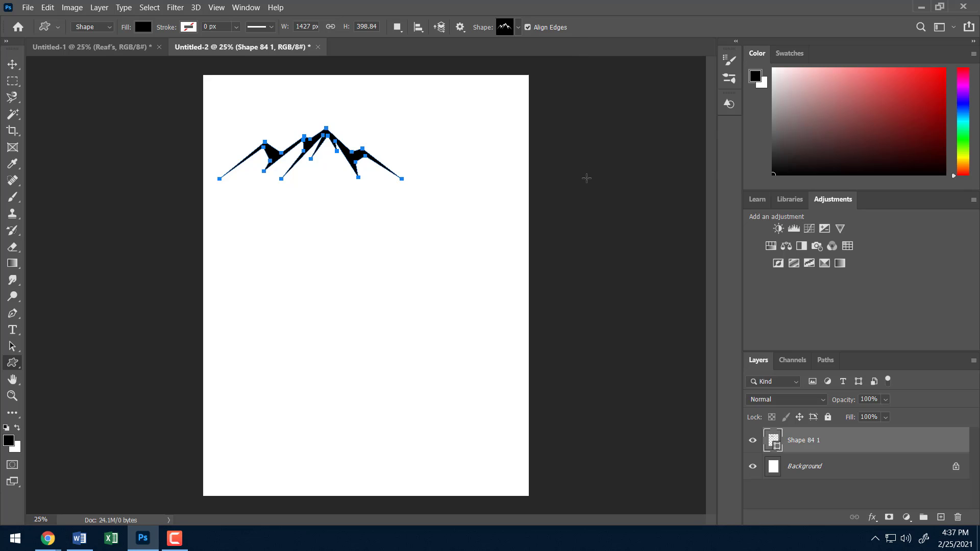
# - Type 'Reafsnyder' and 'Photography' as two lines of text below the mountains
pyautogui.click(15, 332)
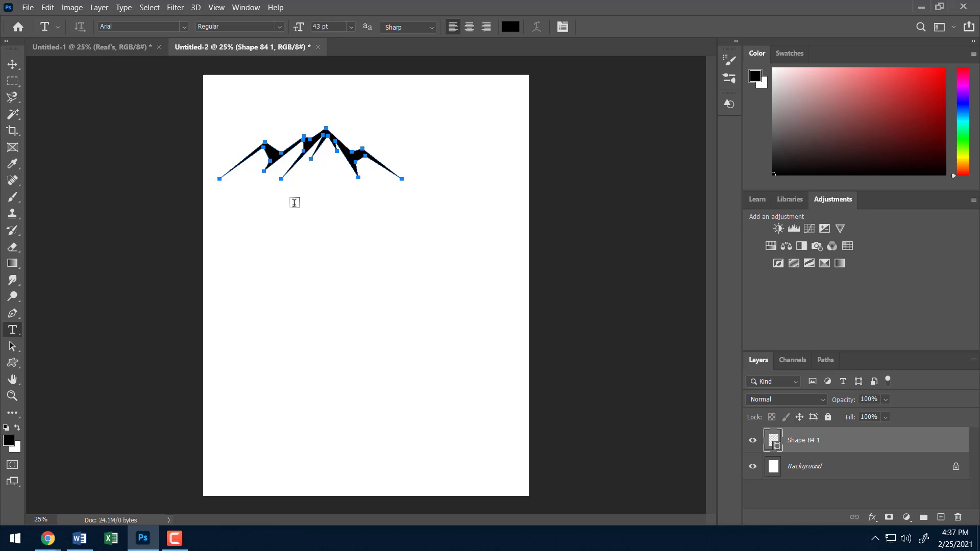
pyautogui.click(231, 203)
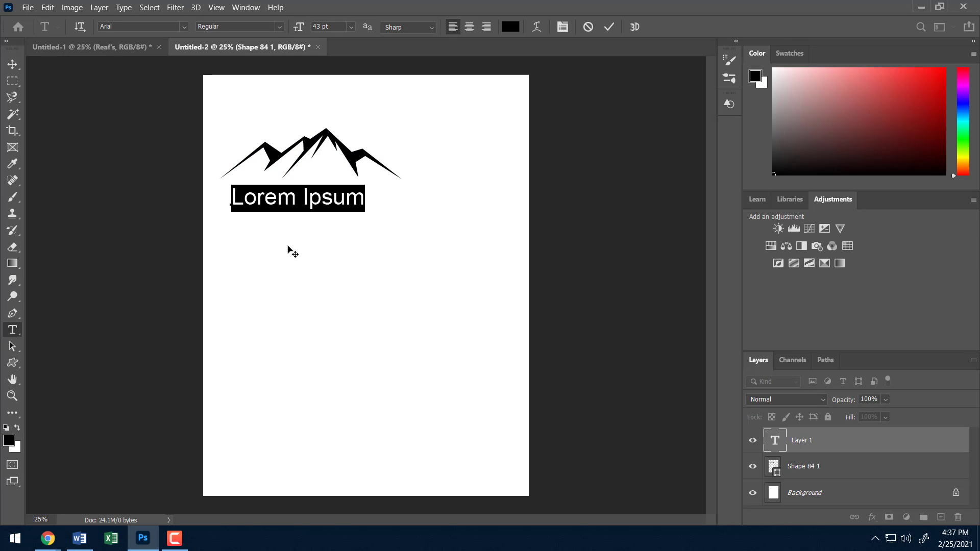
pyautogui.write('P')
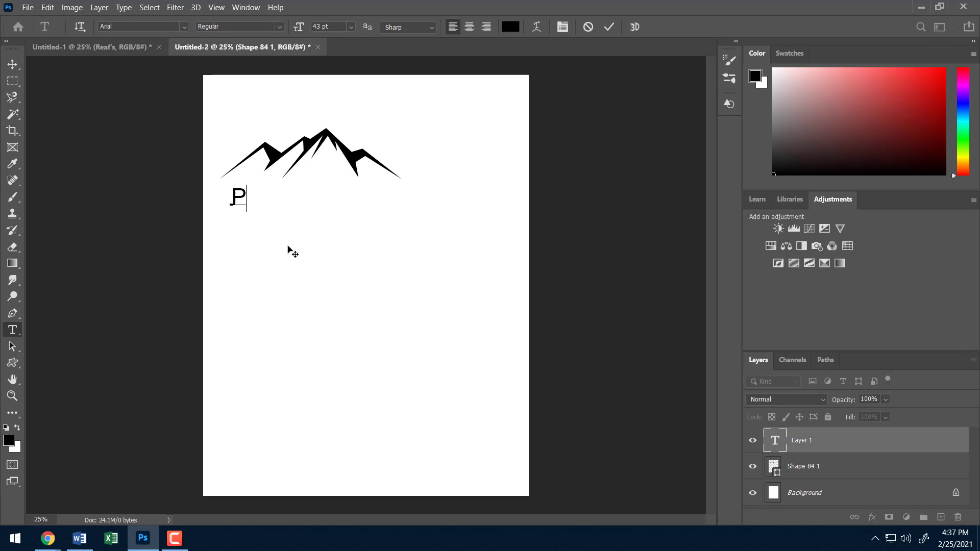
pyautogui.press('BackSpace')
pyautogui.write('R')
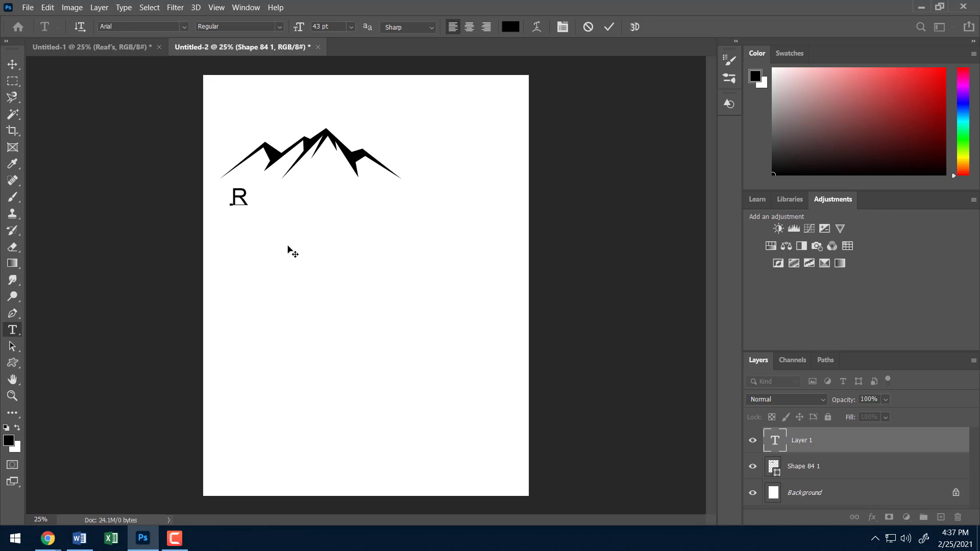
pyautogui.write('eafsnyder')
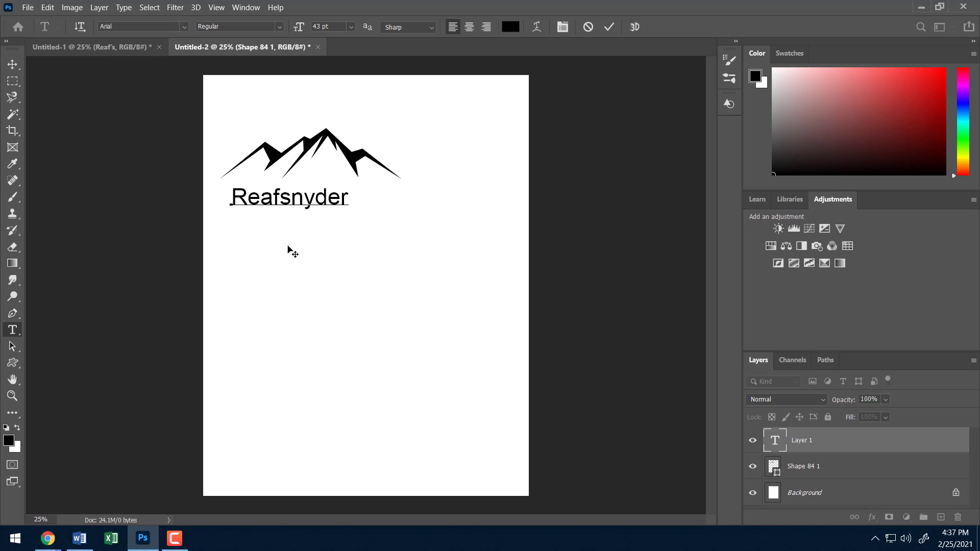
pyautogui.press('Return')
pyautogui.write('Photography')
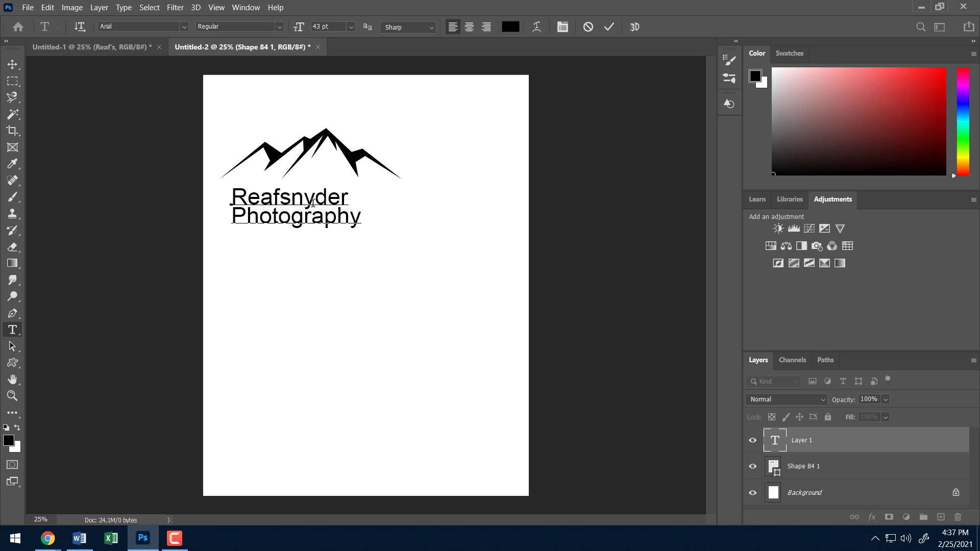
# - Increase the tracking on 'Reafsnyder' so it spreads to Photography's width
pyautogui.moveTo(351, 198); pyautogui.dragTo(216, 198)
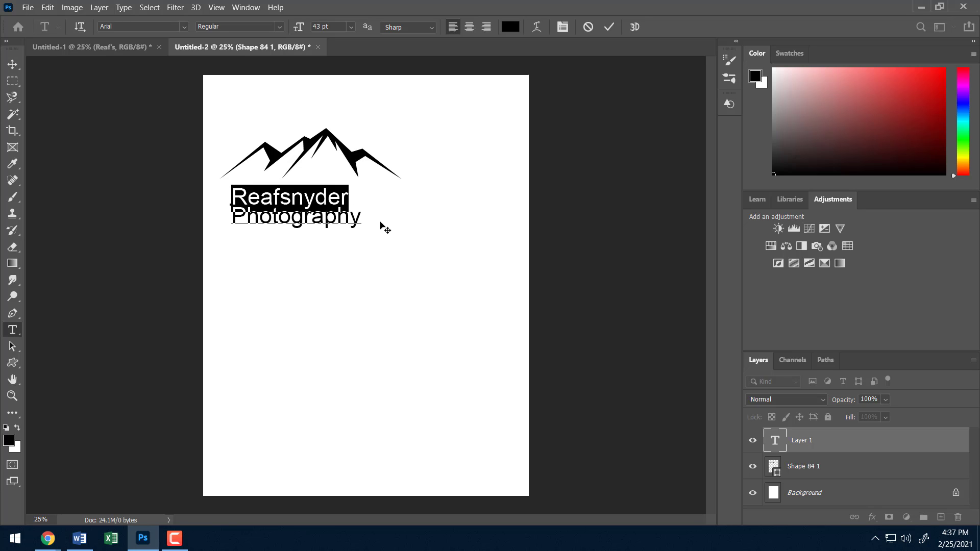
pyautogui.click(563, 27)
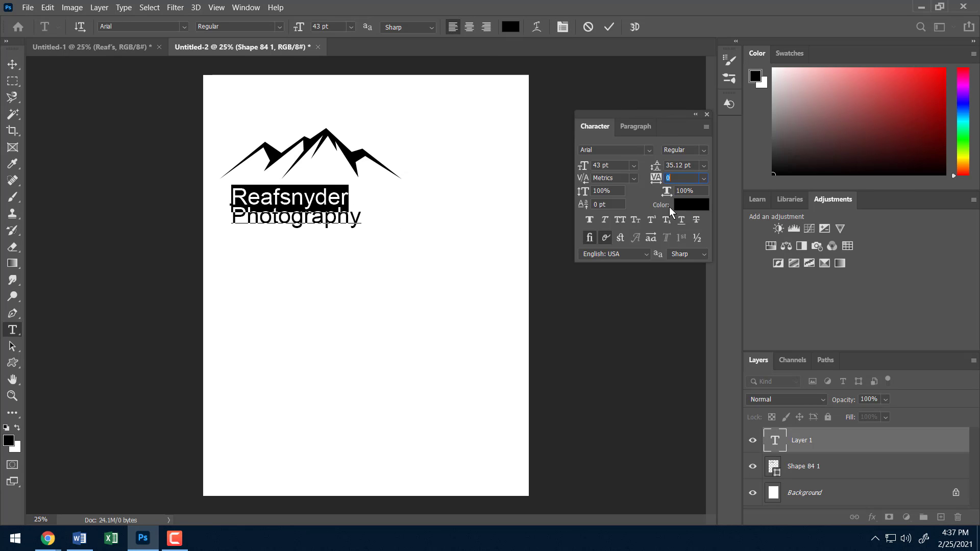
pyautogui.moveTo(656, 178); pyautogui.dragTo(657, 179)
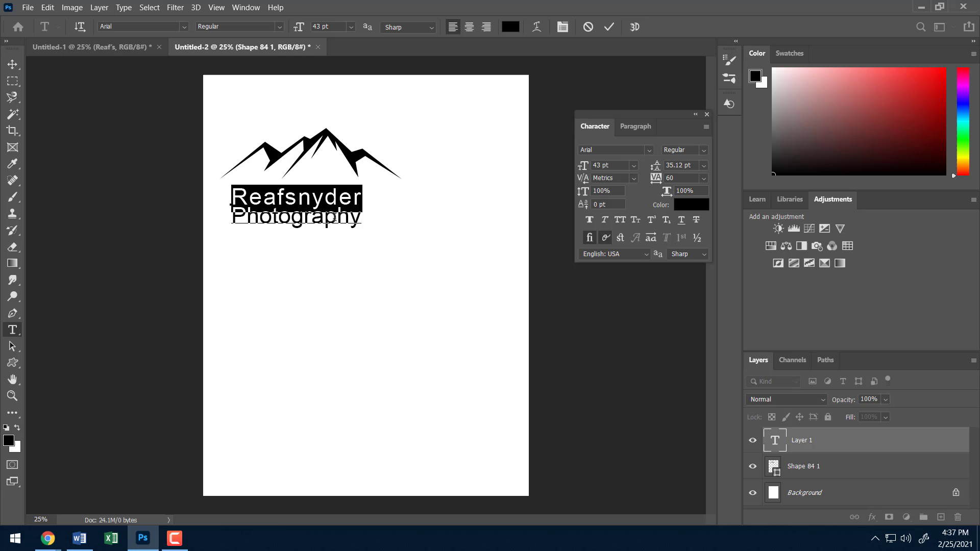
# - Select both text lines, leave the font unchanged, and commit the text
pyautogui.click(239, 196)
pyautogui.moveTo(240, 197); pyautogui.dragTo(393, 231)
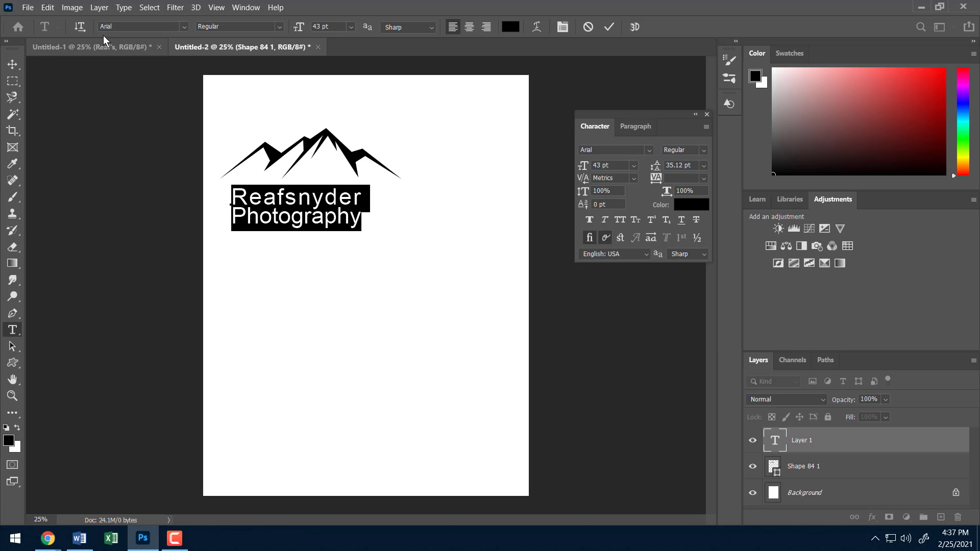
pyautogui.click(186, 28)
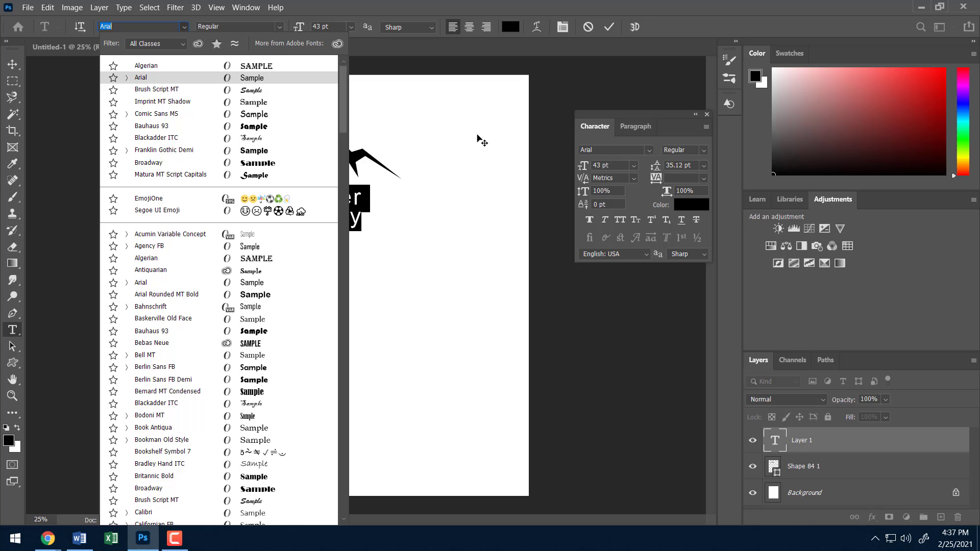
pyautogui.press('Escape')
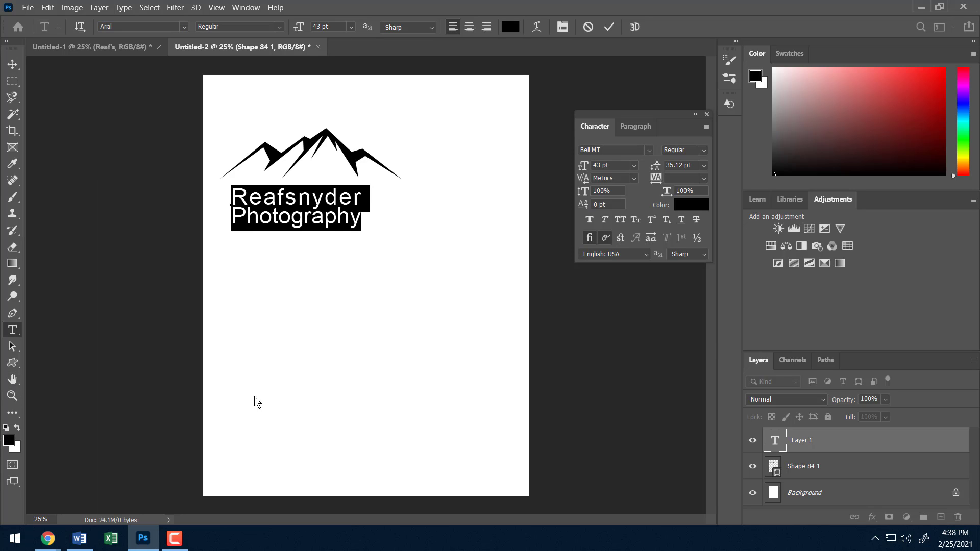
pyautogui.click(288, 392)
# - Change the lettering's font to Algerian
pyautogui.click(12, 379)
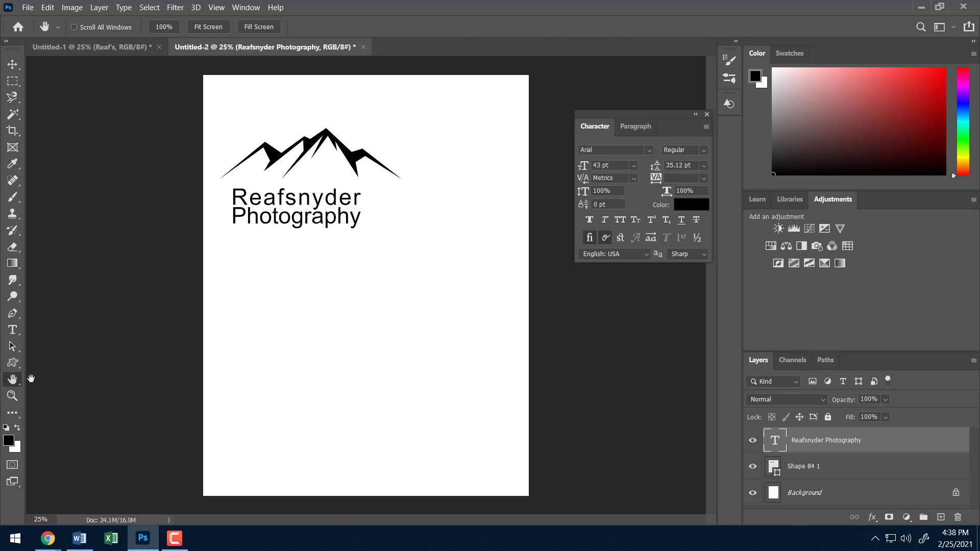
pyautogui.scroll(-1, 447, 436)
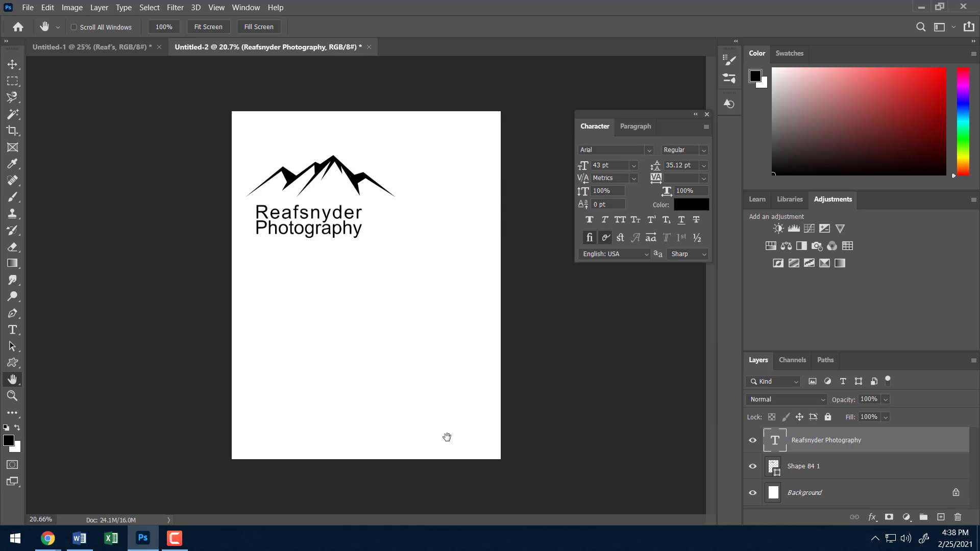
pyautogui.scroll(-1, 301, 406)
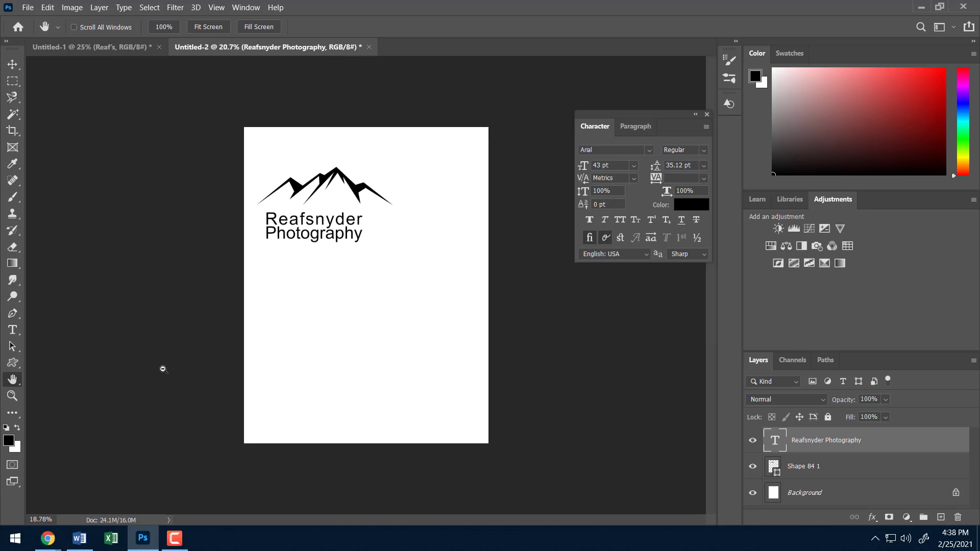
pyautogui.scroll(-2, 110, 361)
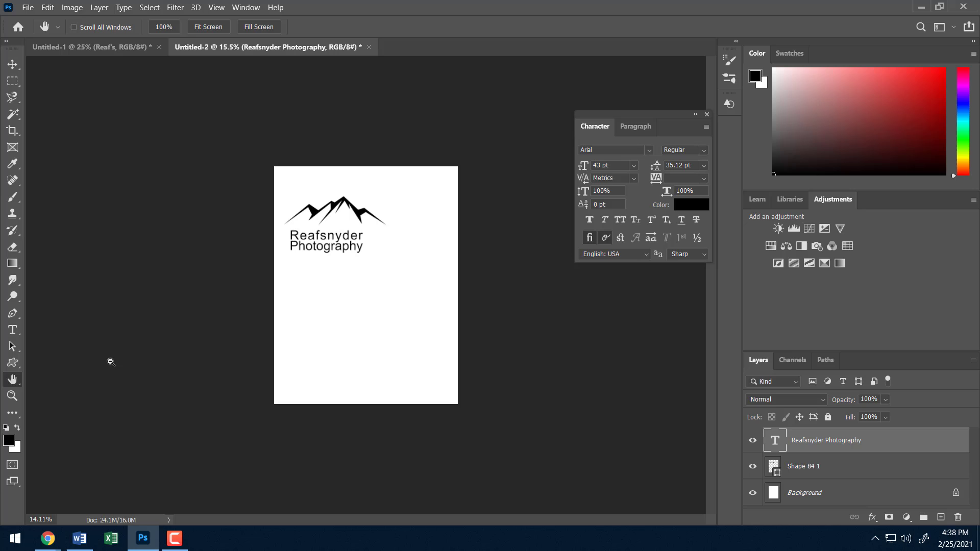
pyautogui.click(12, 329)
pyautogui.click(183, 26)
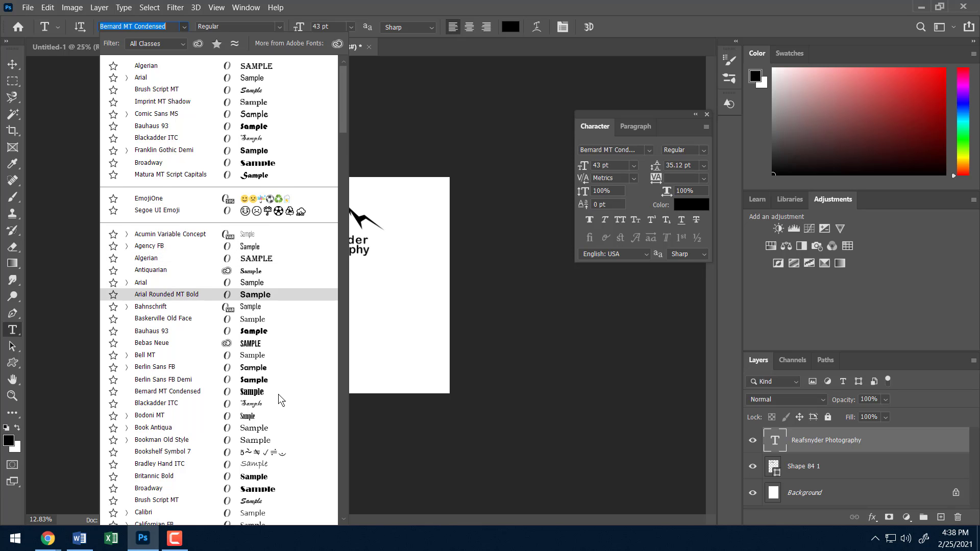
pyautogui.scroll(-4, 278, 400)
pyautogui.scroll(-1, 280, 401)
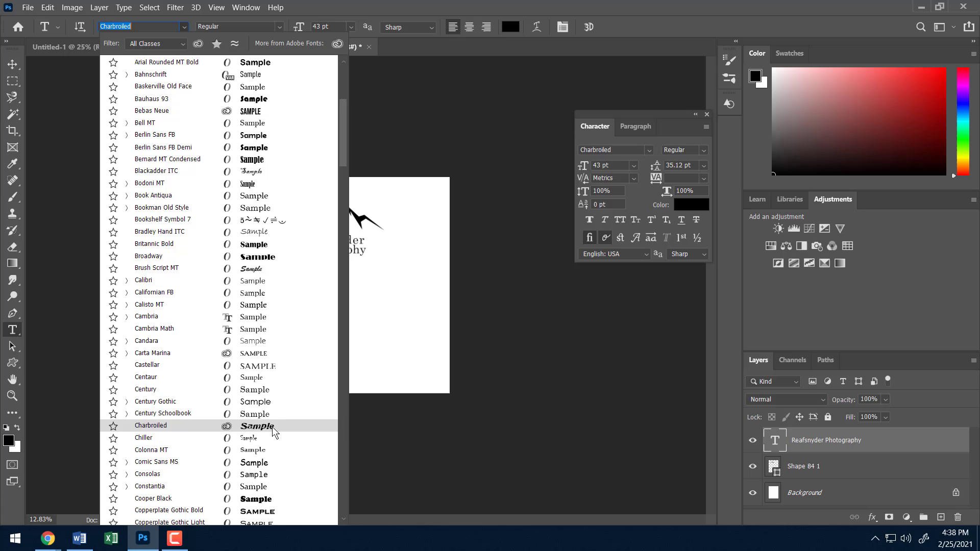
pyautogui.scroll(-3, 272, 427)
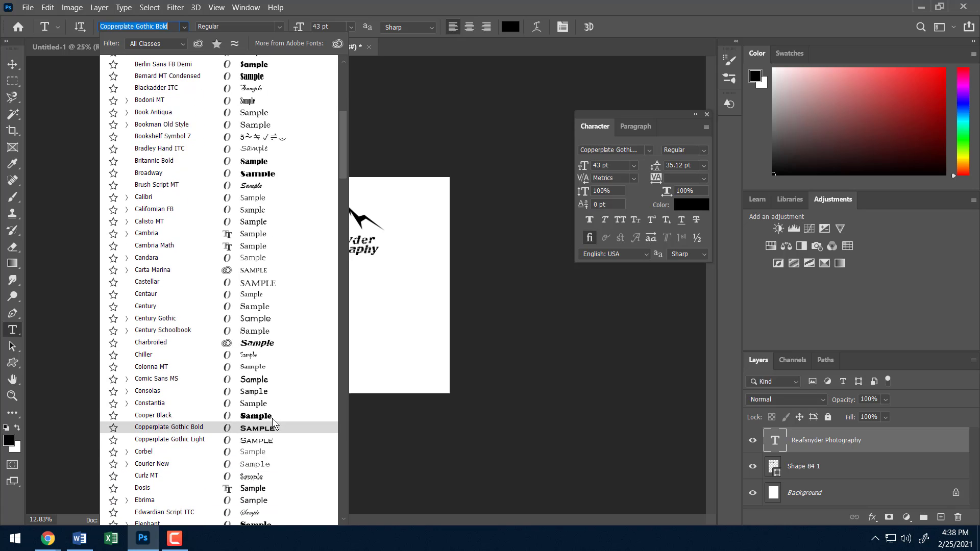
pyautogui.scroll(-3, 272, 418)
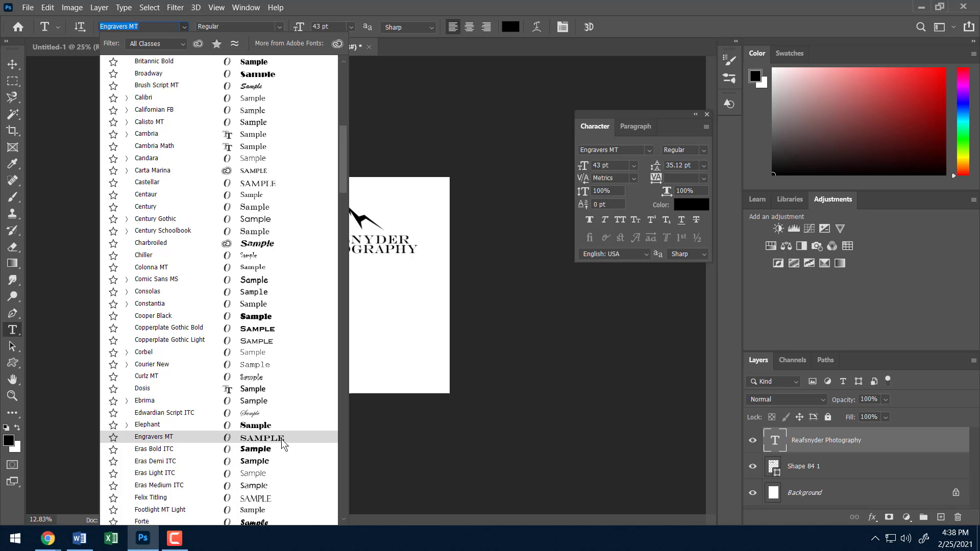
pyautogui.scroll(-7, 282, 440)
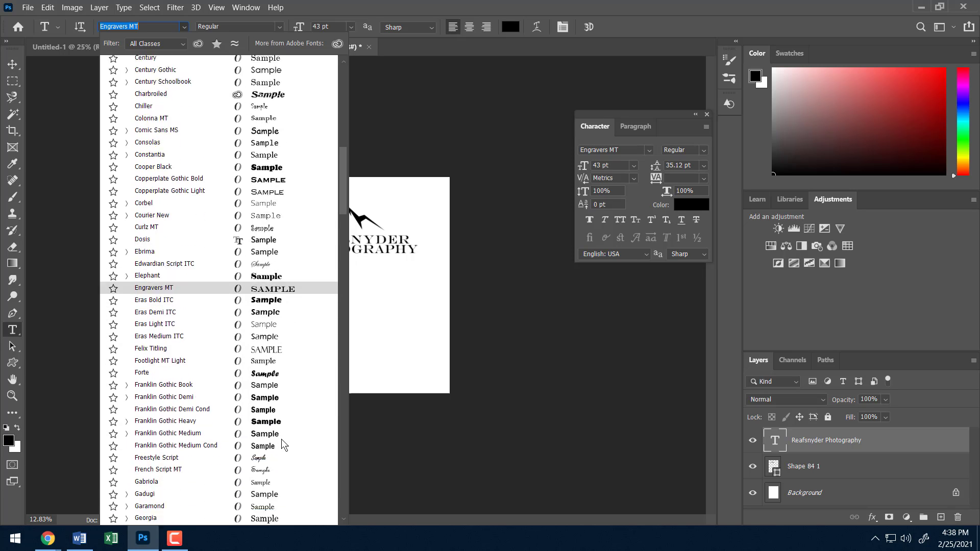
pyautogui.scroll(-4, 281, 439)
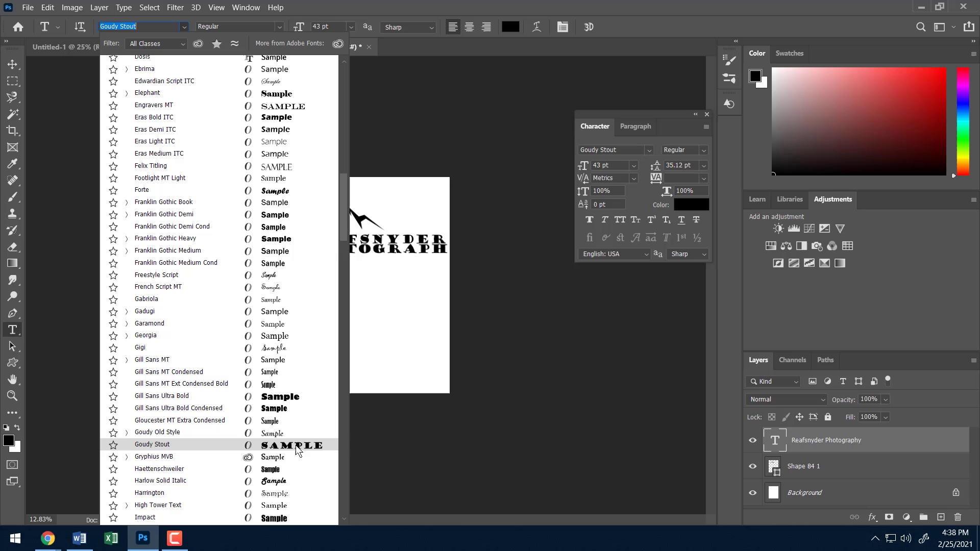
pyautogui.scroll(-9, 296, 445)
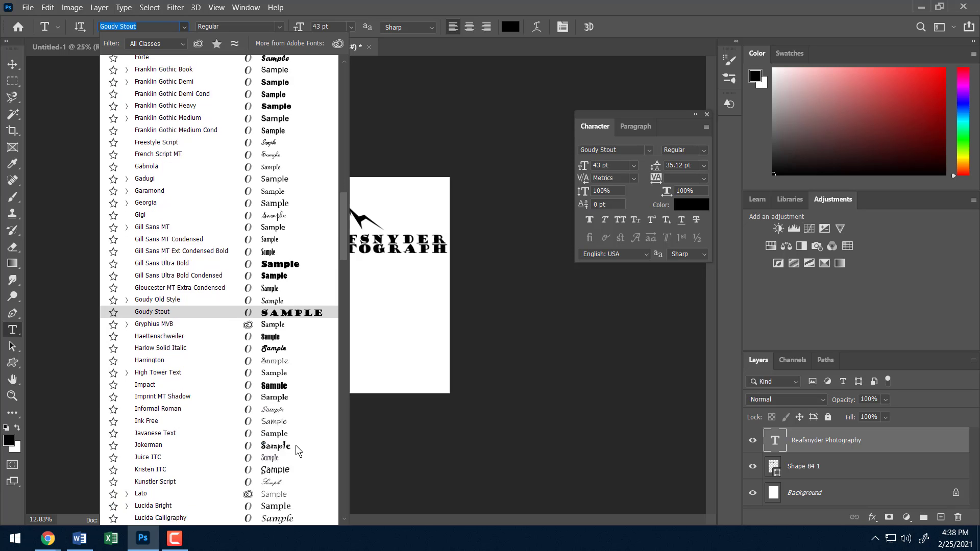
pyautogui.scroll(-10, 296, 446)
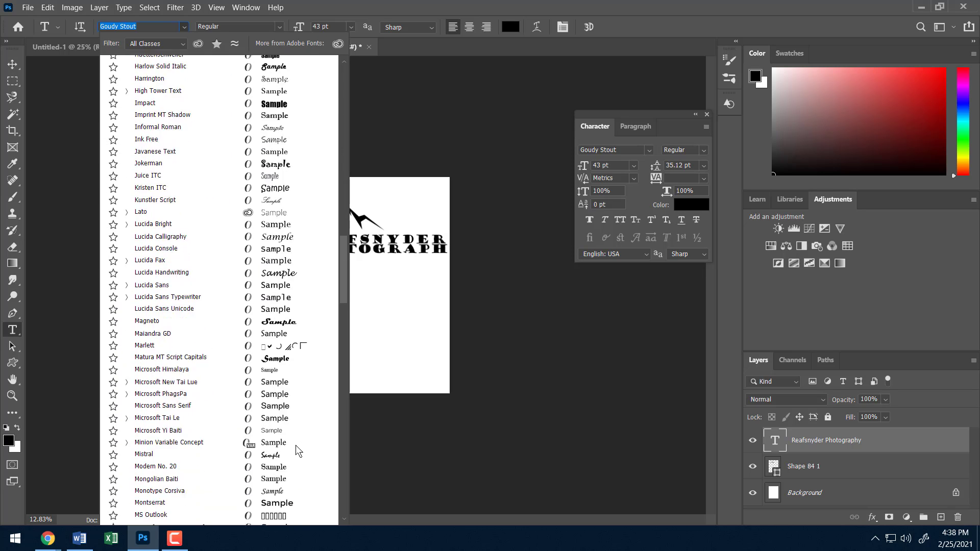
pyautogui.scroll(-8, 296, 445)
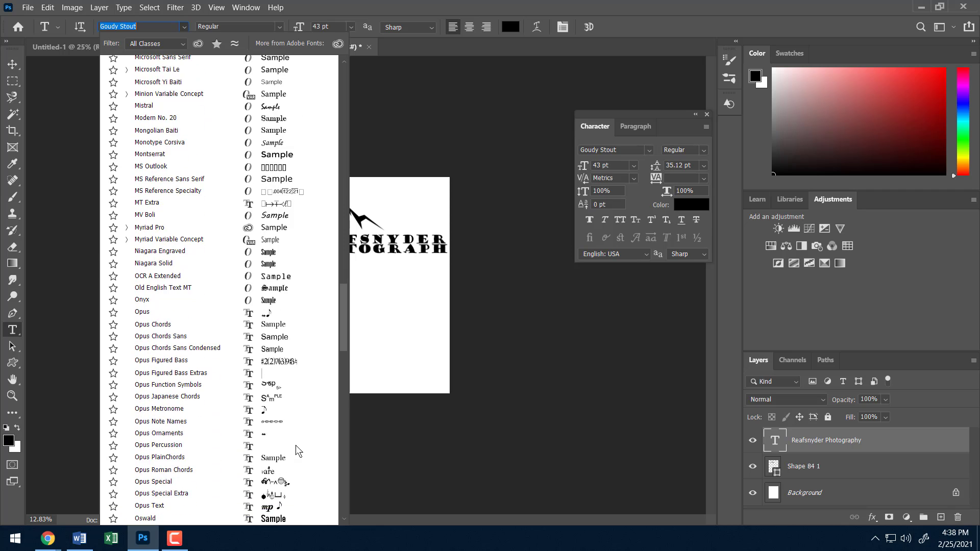
pyautogui.moveTo(342, 345); pyautogui.dragTo(332, 104)
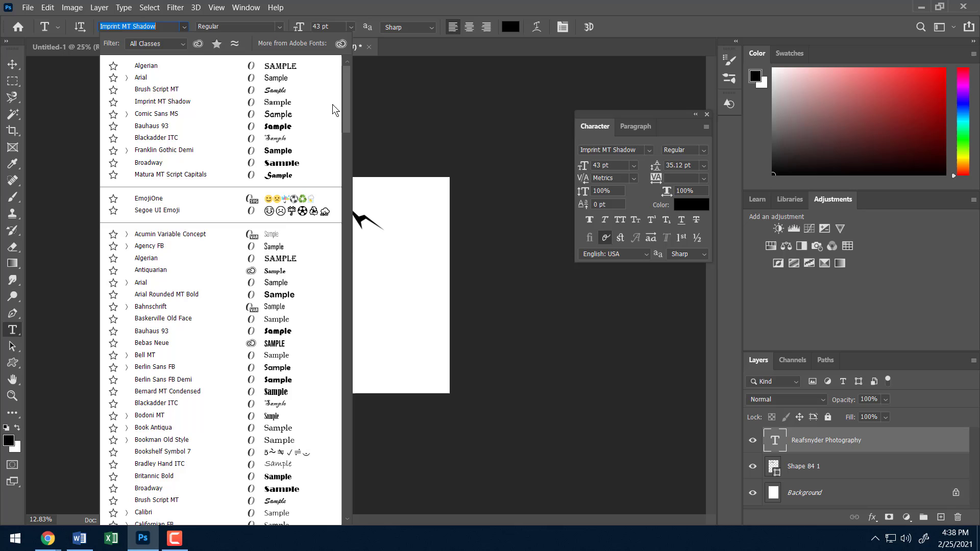
pyautogui.click(295, 257)
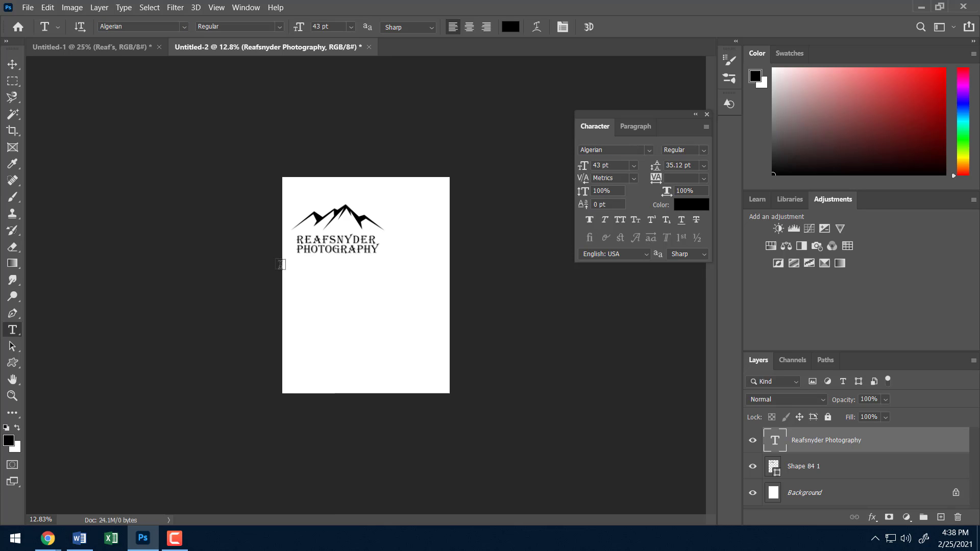
# - Select all the lettering and target the tracking value in the Character panel
pyautogui.click(377, 236)
pyautogui.hotkey('ctrl', 'a')
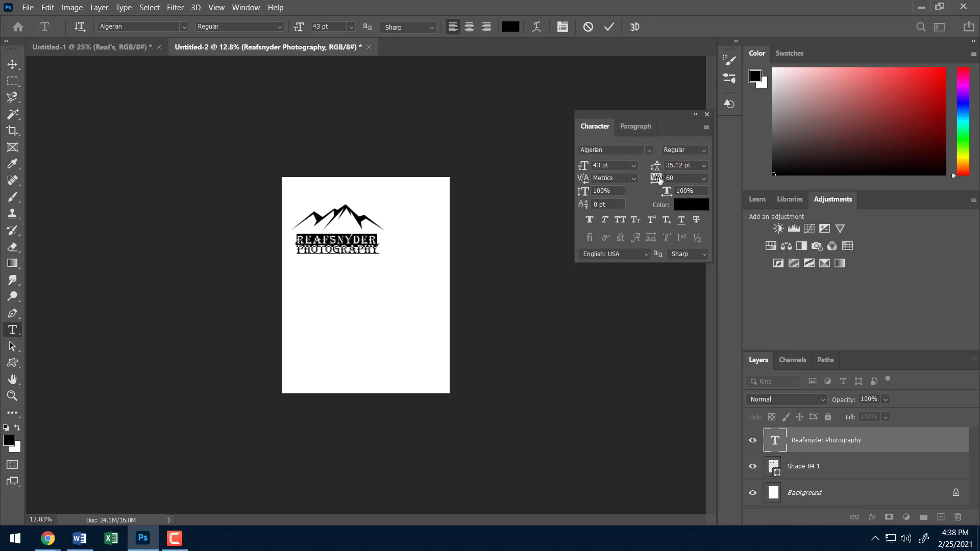
pyautogui.click(656, 178)
# - Set tracking to 100 and scale the lettering up to about 124% width
pyautogui.moveTo(656, 178); pyautogui.dragTo(657, 178)
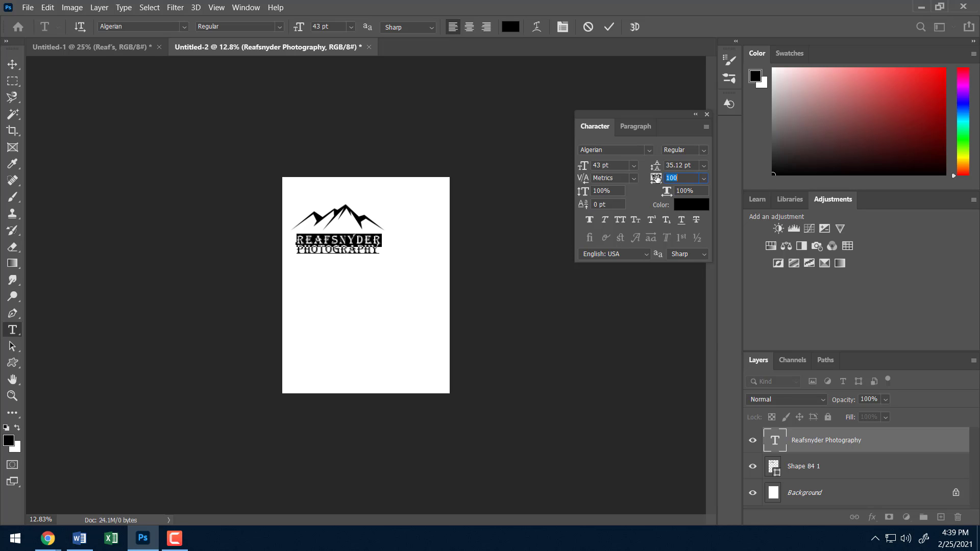
pyautogui.hotkey('ctrl', '+')
pyautogui.hotkey('ctrl', '+')
pyautogui.hotkey('ctrl', '+')
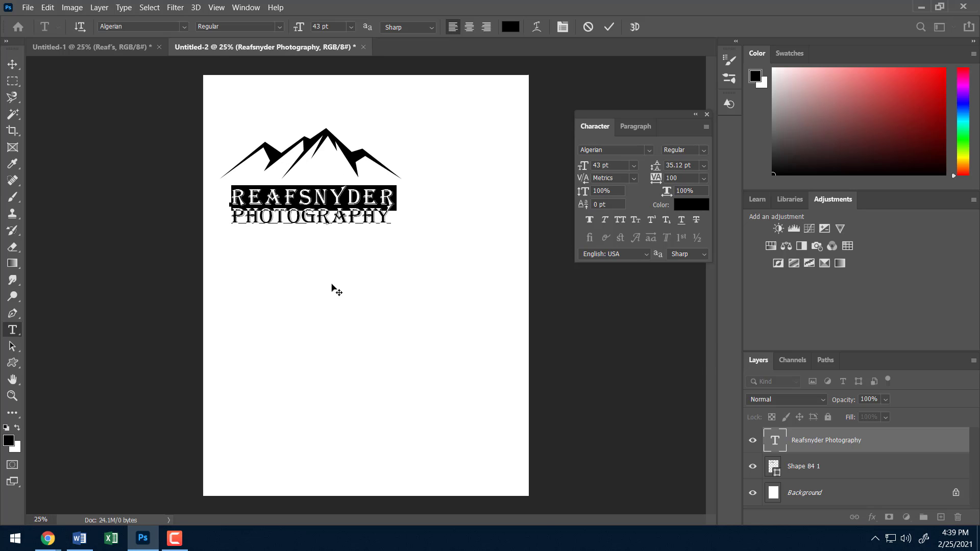
pyautogui.scroll(-1, 325, 282)
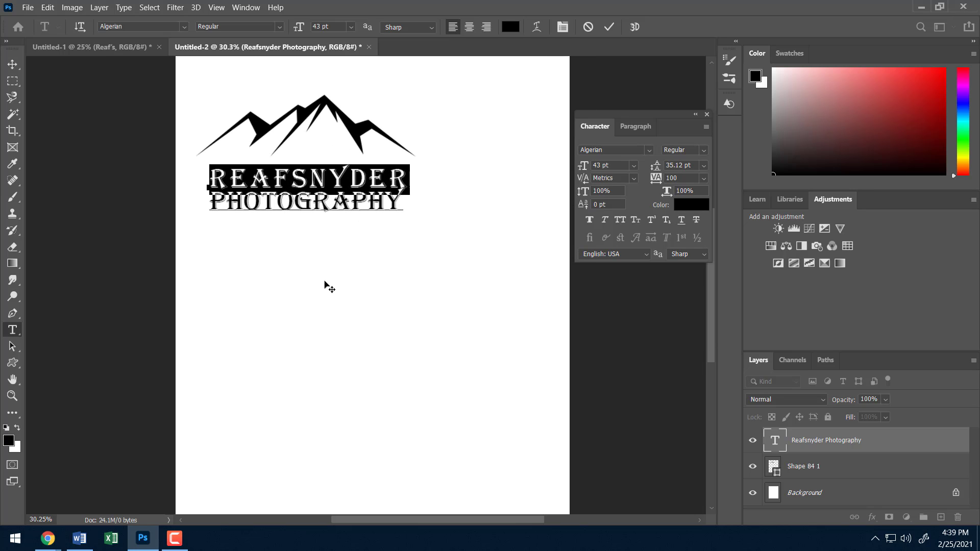
pyautogui.click(13, 64)
pyautogui.moveTo(407, 212)
pyautogui.mouseDown()
pyautogui.moveTo(457, 234)
pyautogui.moveTo(388, 217)
pyautogui.moveTo(408, 219)
pyautogui.mouseUp()
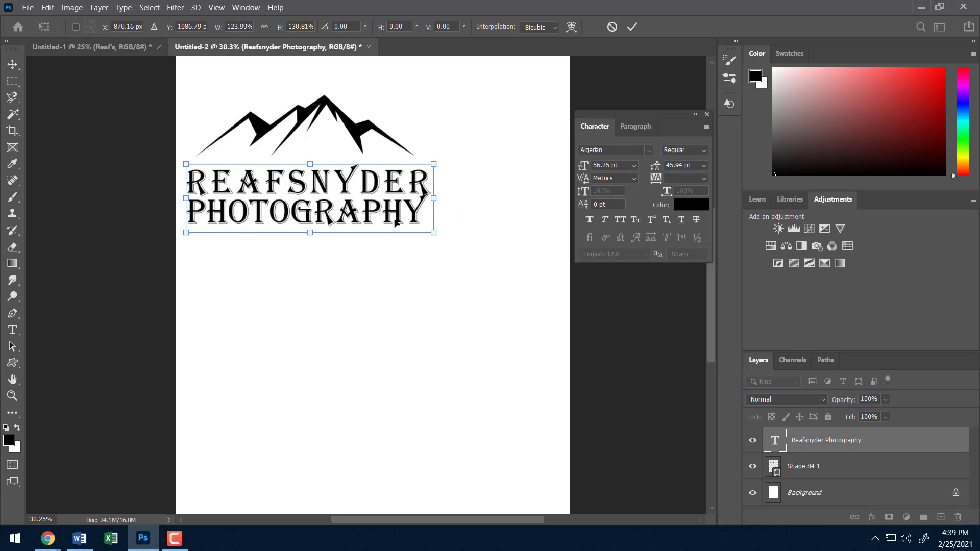
pyautogui.press('Return')
# - Shift the mountain shape and lettering so the name sits centred beneath the peaks
pyautogui.click(355, 151)
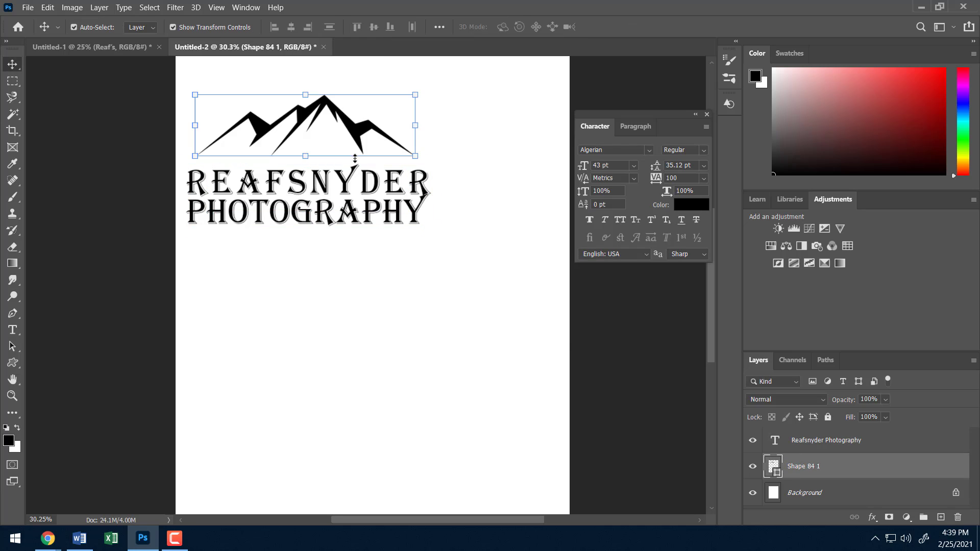
pyautogui.moveTo(362, 134); pyautogui.dragTo(414, 135)
pyautogui.click(805, 439)
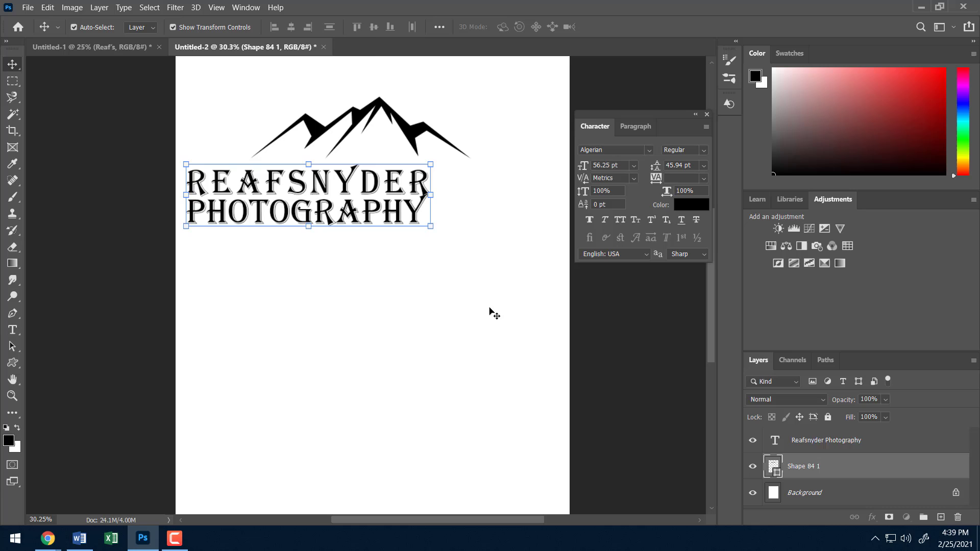
pyautogui.moveTo(353, 187); pyautogui.dragTo(403, 181)
pyautogui.click(489, 275)
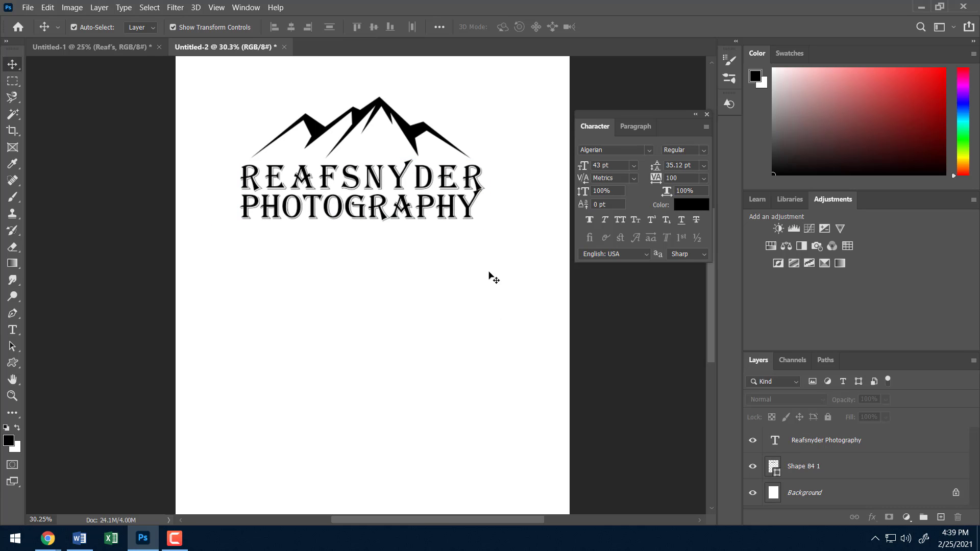
pyautogui.scroll(2, 503, 299)
pyautogui.scroll(1, 510, 301)
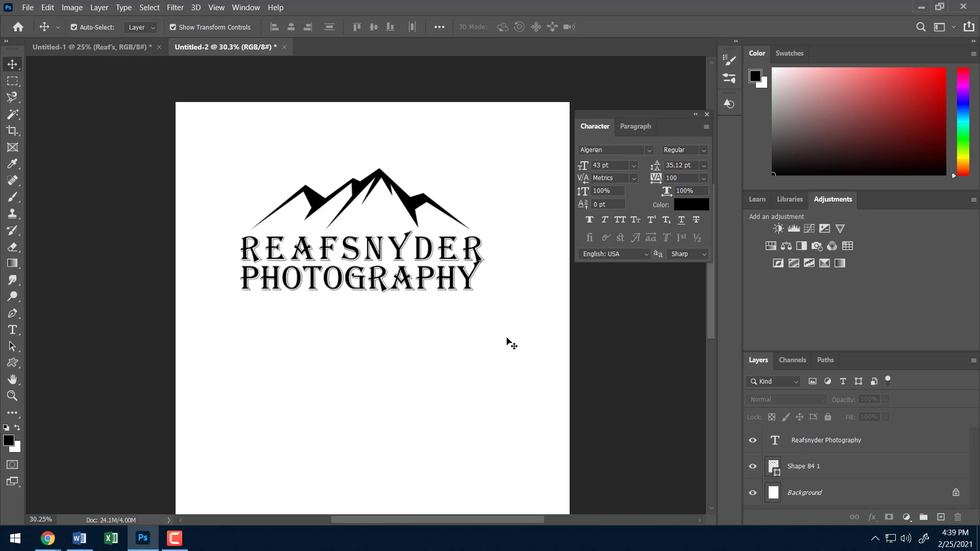
# - Set the lettering's leading to 51 pt, then select the Background layer
pyautogui.click(400, 287)
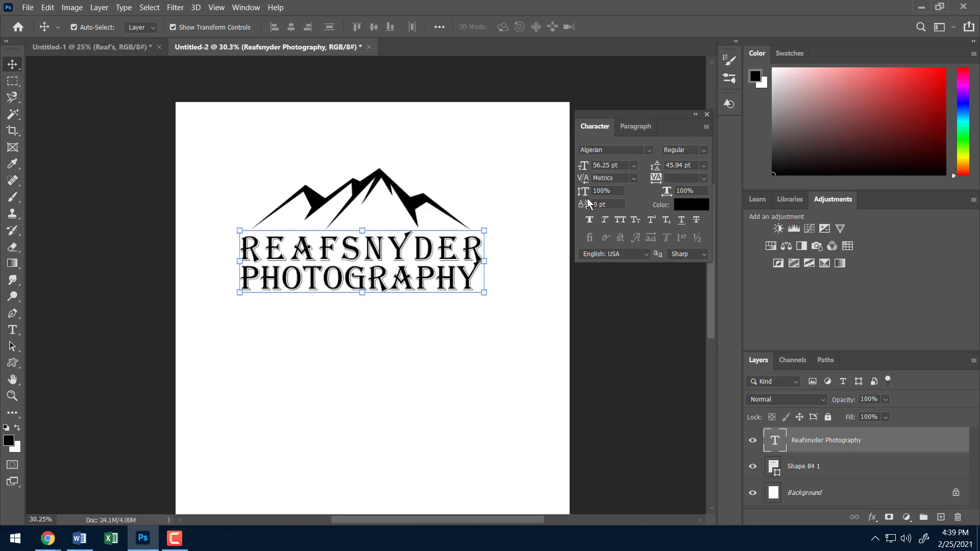
pyautogui.click(644, 128)
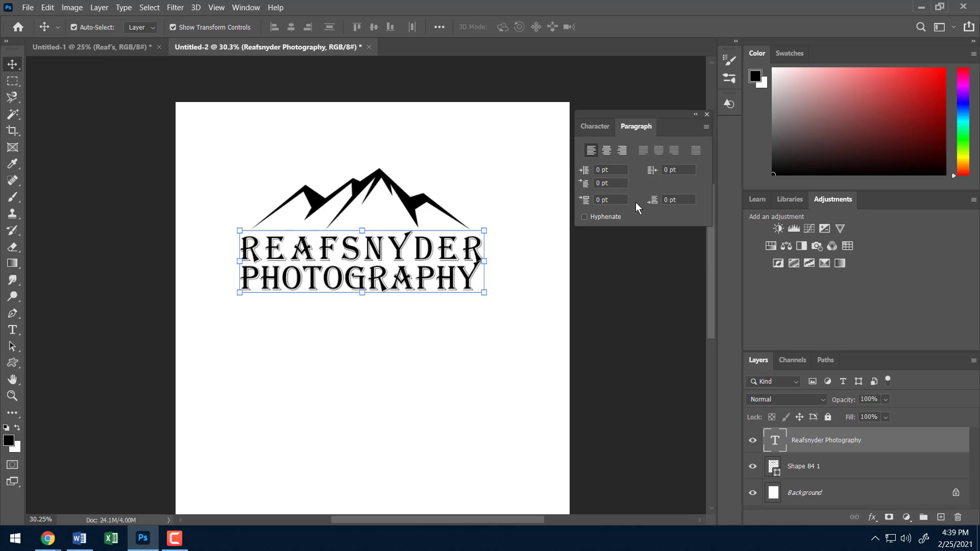
pyautogui.click(593, 128)
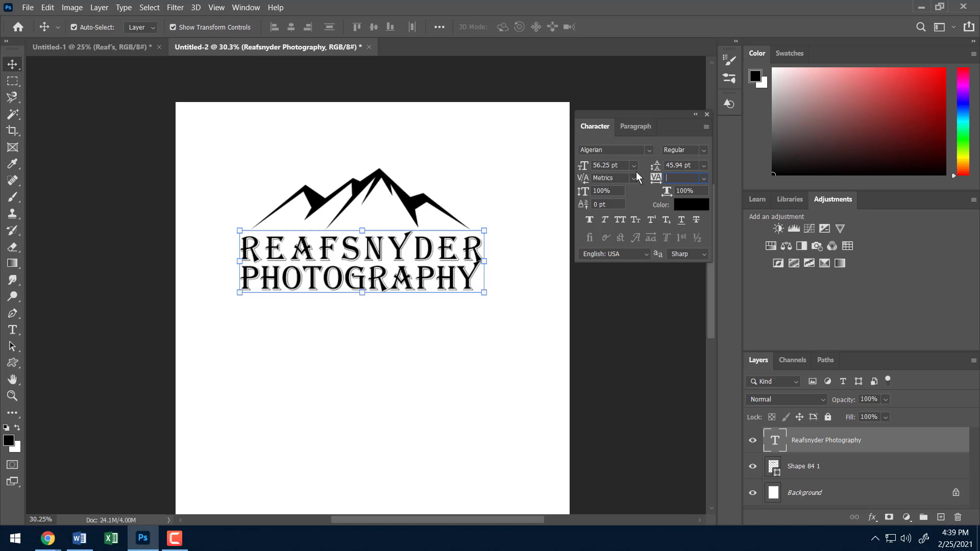
pyautogui.moveTo(657, 169); pyautogui.dragTo(663, 169)
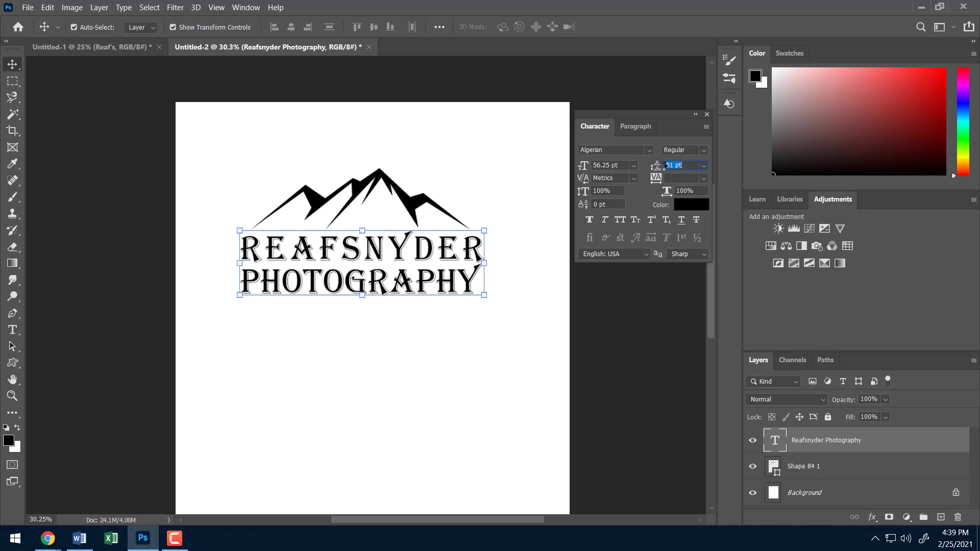
pyautogui.press('Tab')
pyautogui.click(812, 493)
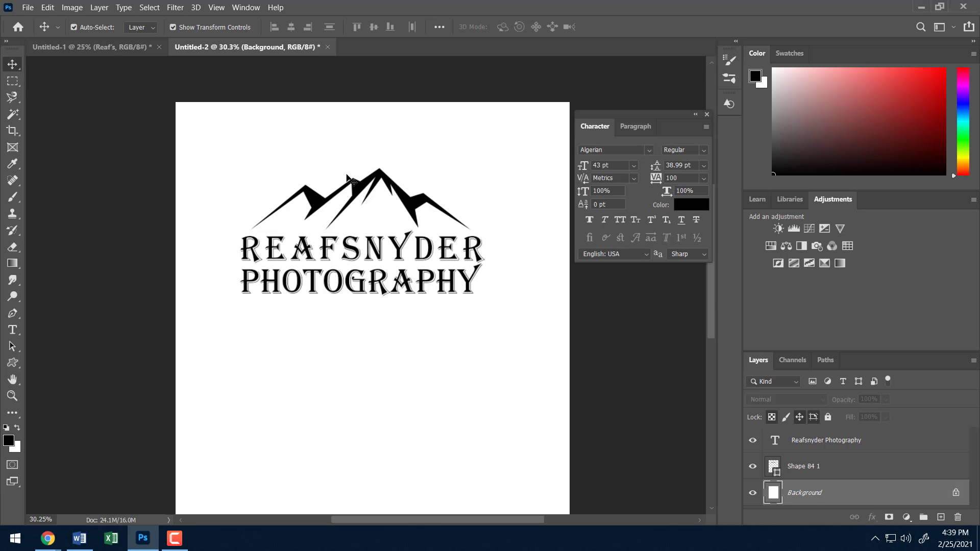
# - Draw a rectangular marquee around the whole logo and hide the white Background layer
pyautogui.click(12, 81)
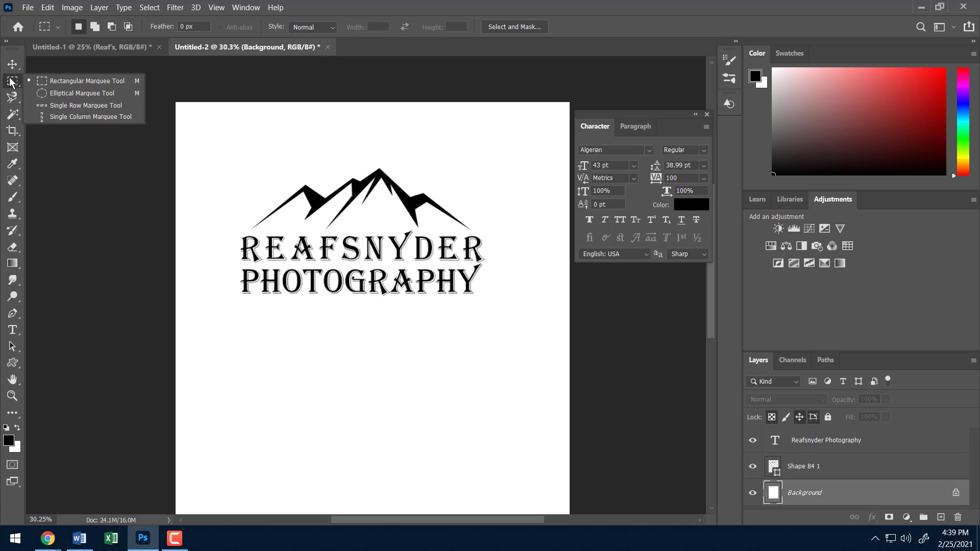
pyautogui.click(44, 82)
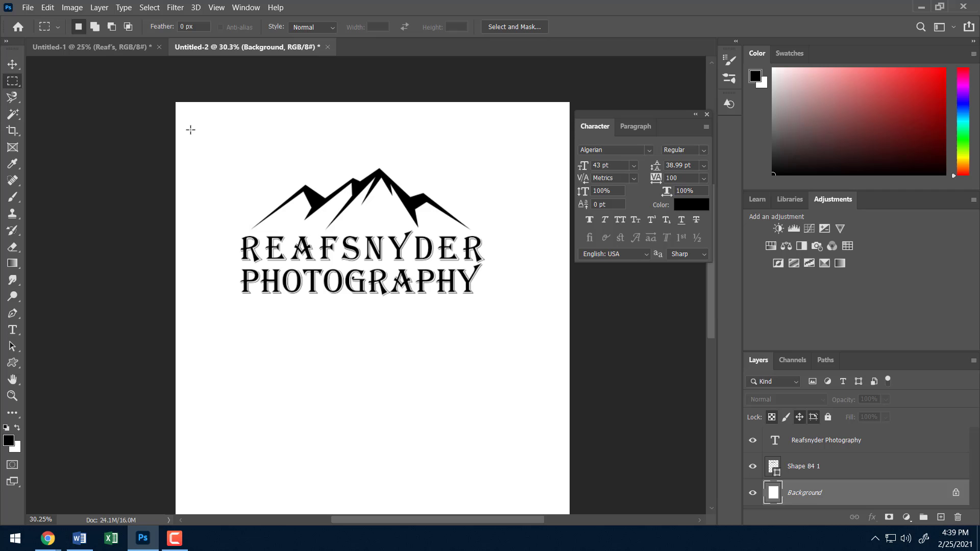
pyautogui.moveTo(192, 131); pyautogui.dragTo(520, 319)
pyautogui.scroll(-3, 449, 420)
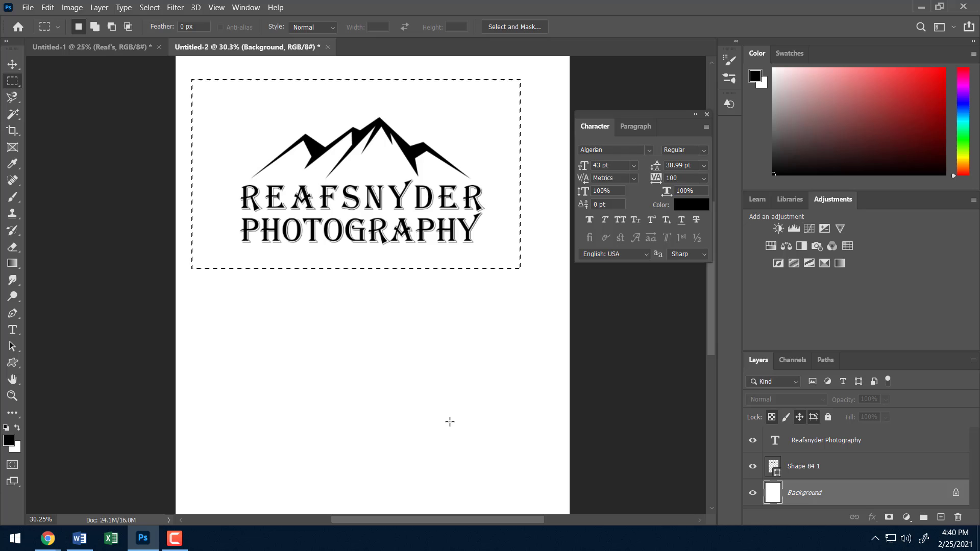
pyautogui.scroll(3, 409, 406)
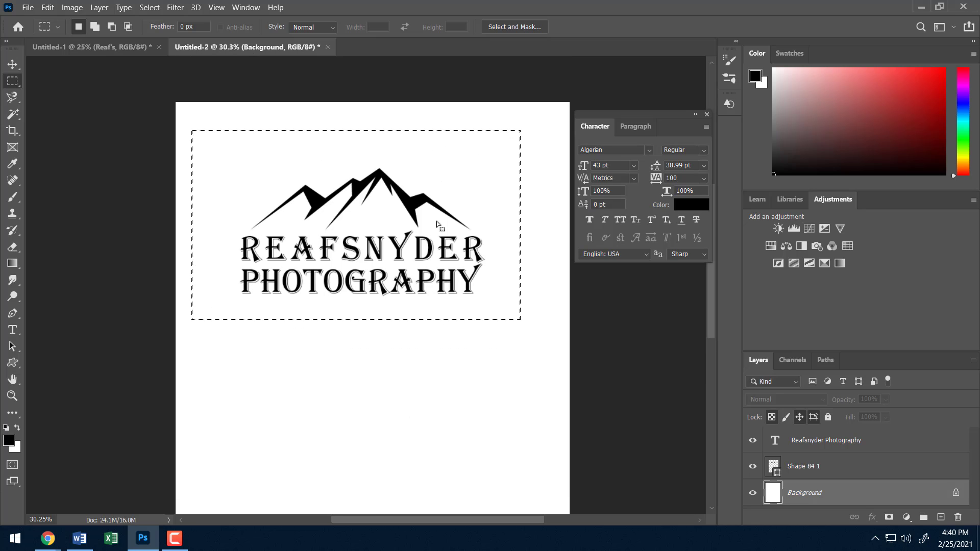
pyautogui.click(753, 493)
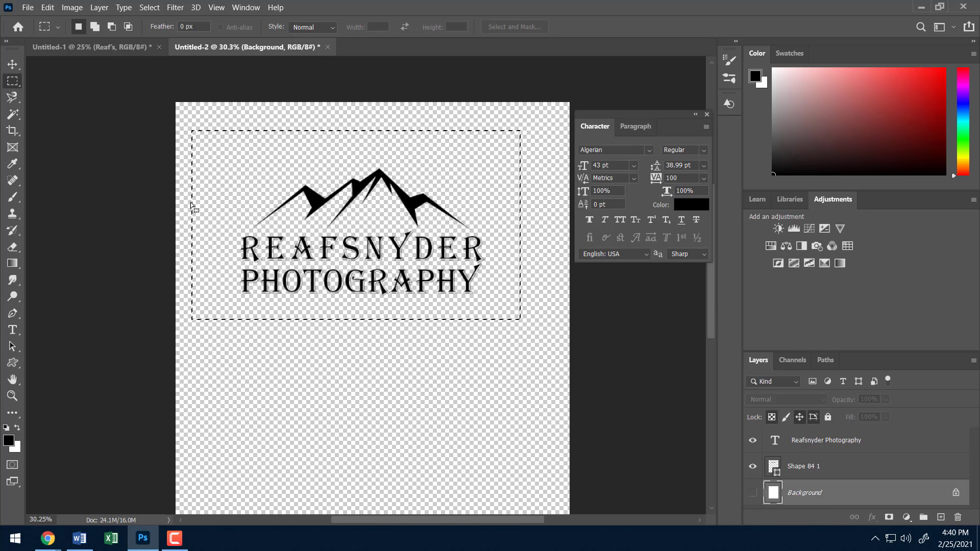
# - Define the selected logo as a brush preset named 'Reafsnyder Watermark' via Edit > Define Brush
pyautogui.click(48, 7)
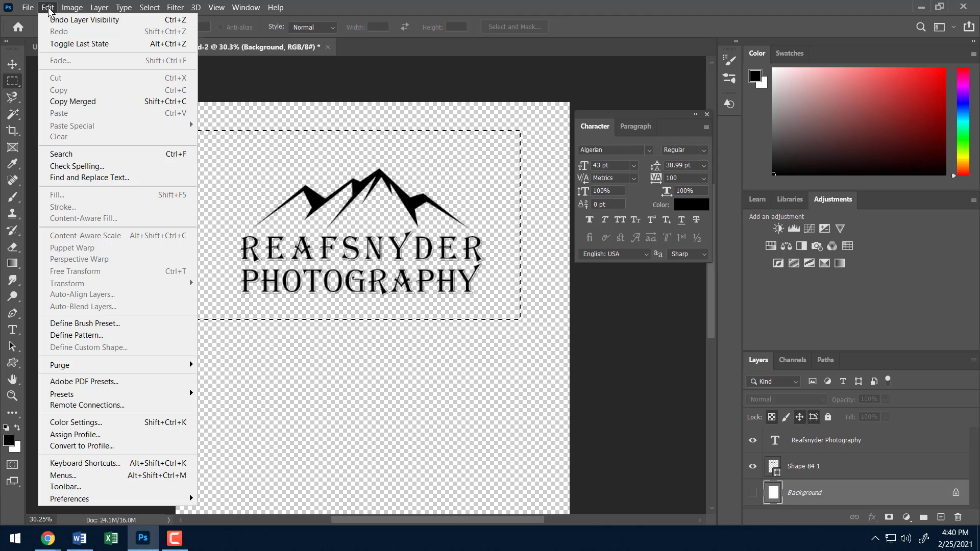
pyautogui.click(124, 321)
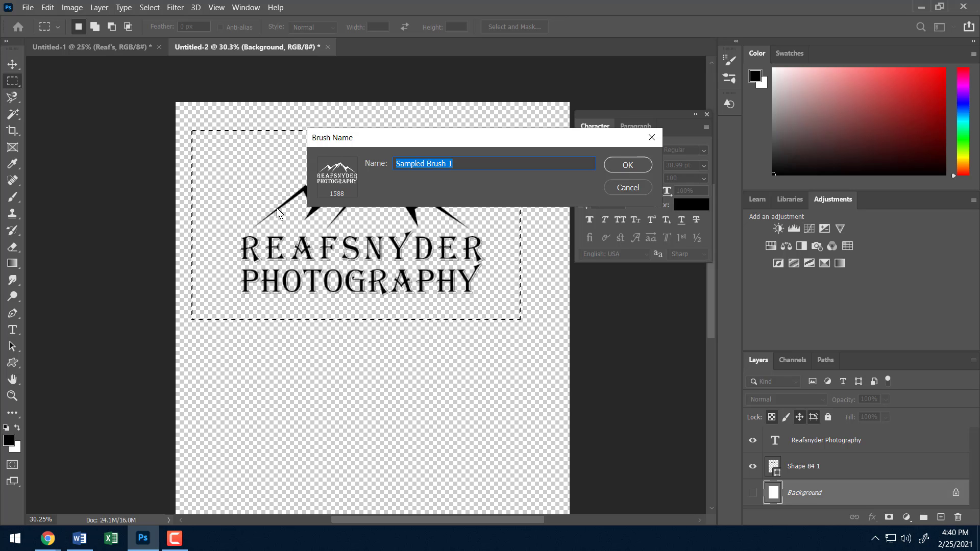
pyautogui.press('BackSpace')
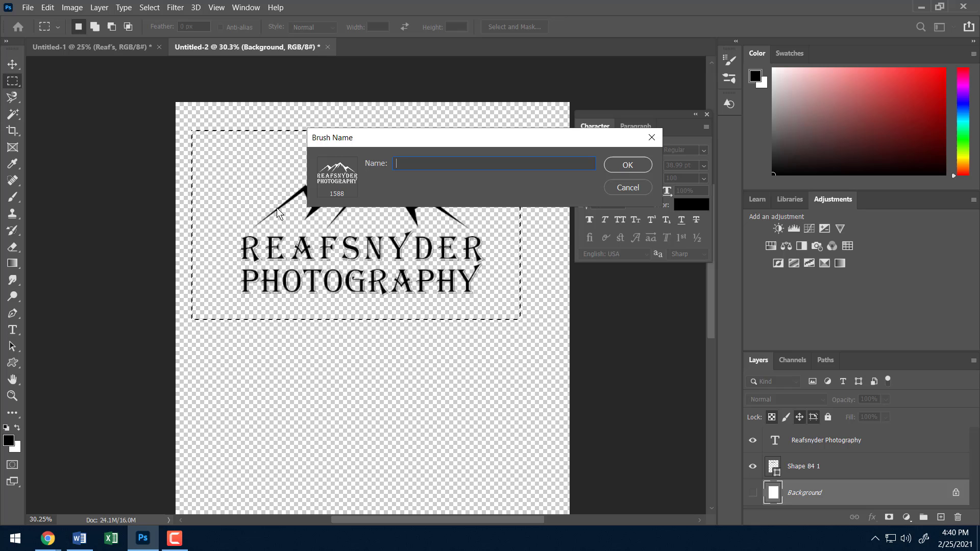
pyautogui.write('Reafsny')
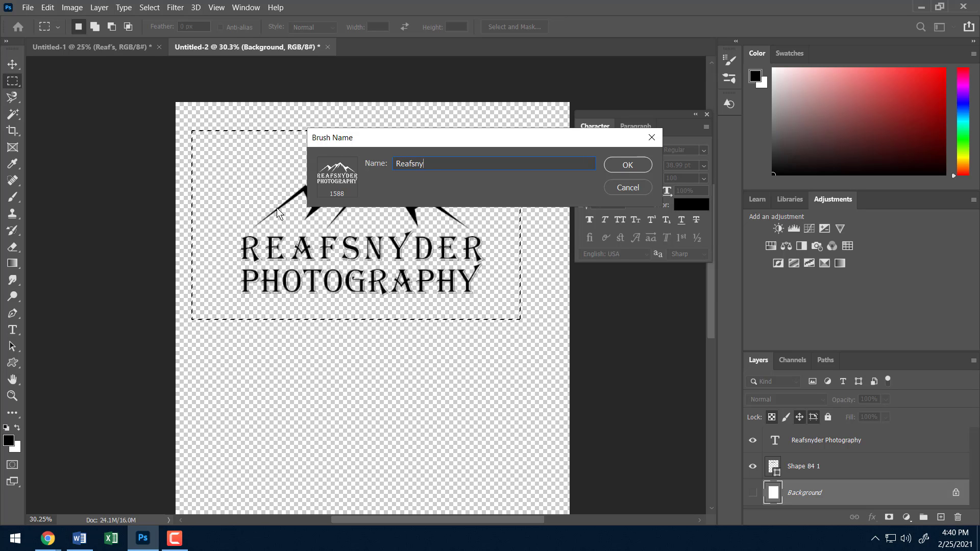
pyautogui.write('der Water')
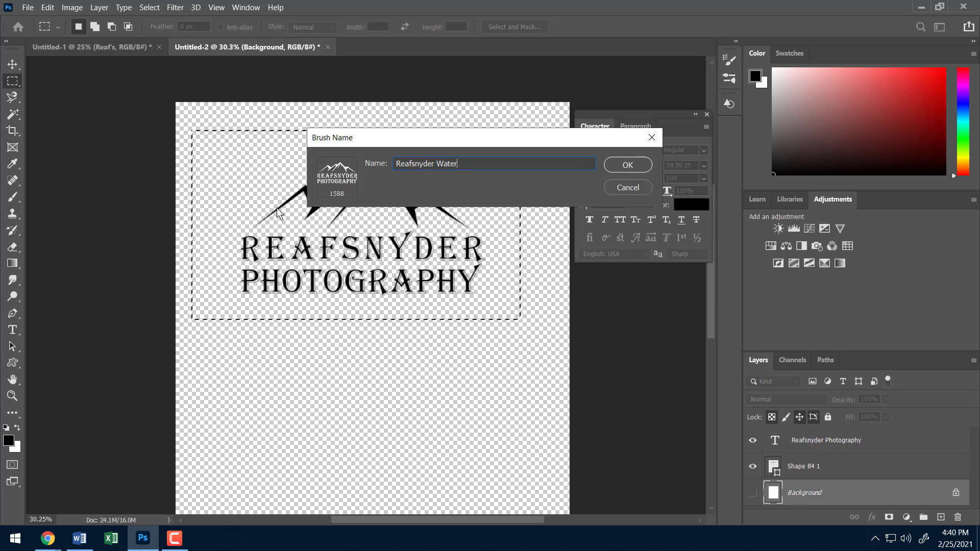
pyautogui.write('mark')
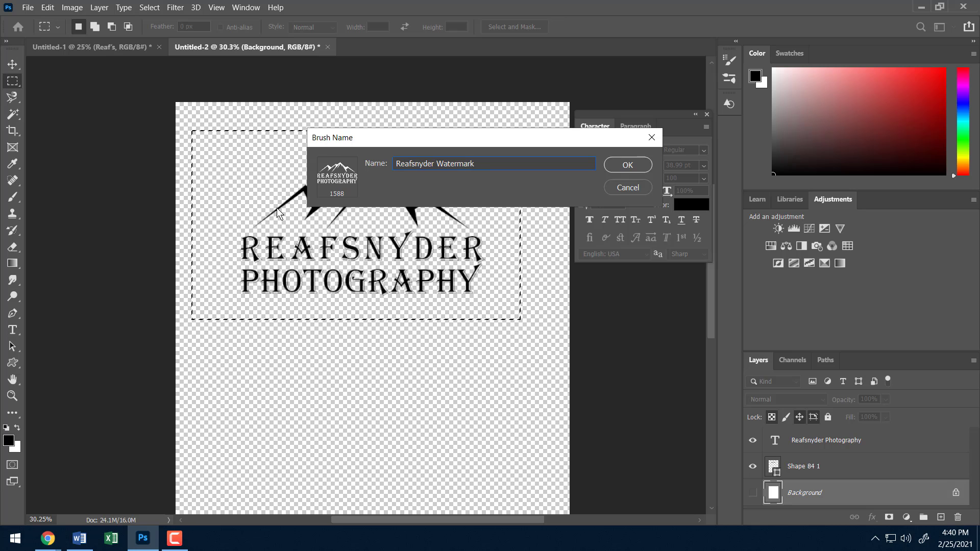
pyautogui.click(638, 164)
pyautogui.press('b')
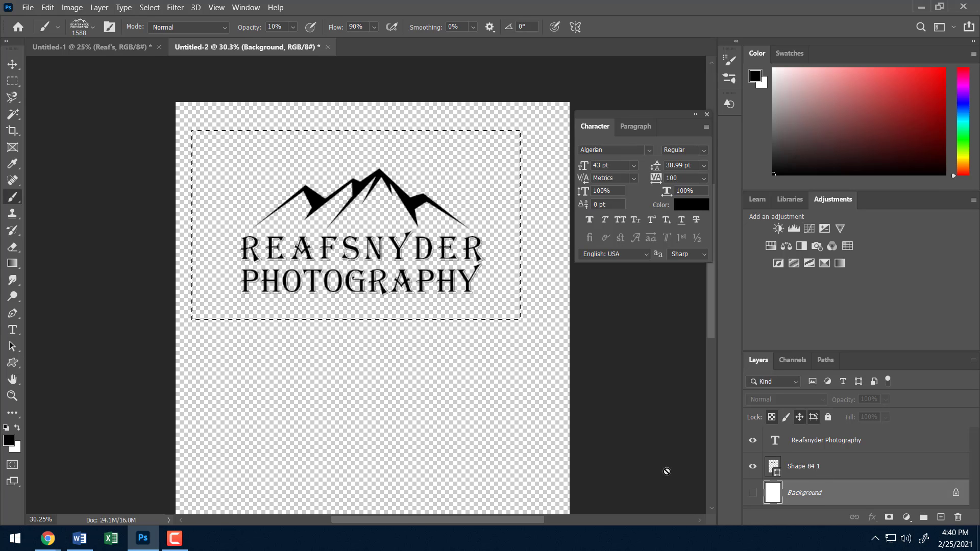
# - Deselect the logo and open Lydia.jpg from the Pictures folder
pyautogui.click(149, 7)
pyautogui.click(153, 31)
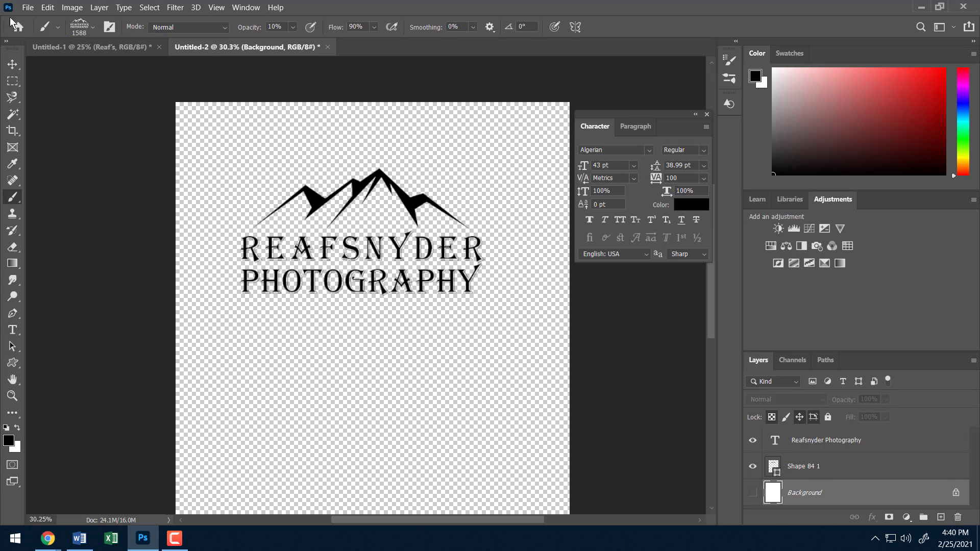
pyautogui.click(28, 7)
pyautogui.click(40, 32)
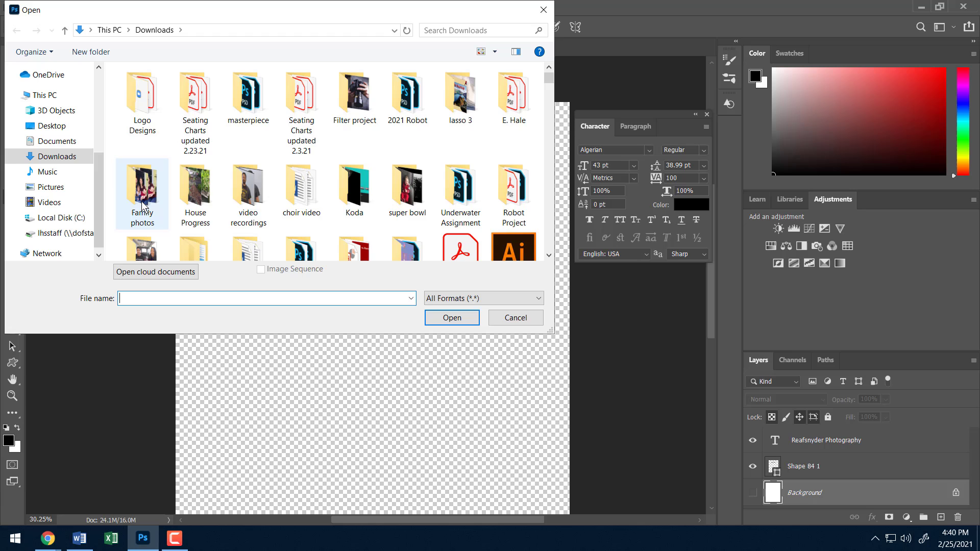
pyautogui.scroll(-5, 429, 188)
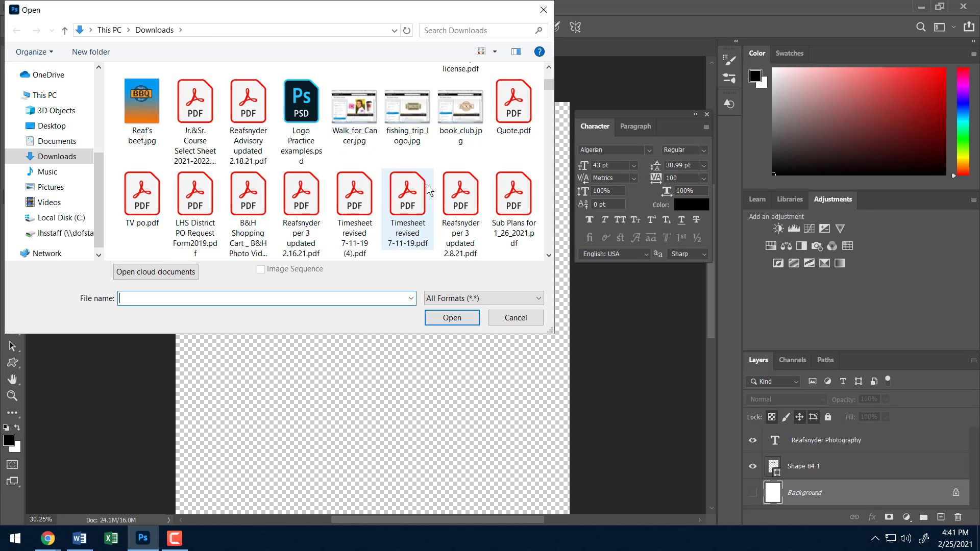
pyautogui.scroll(-12, 428, 190)
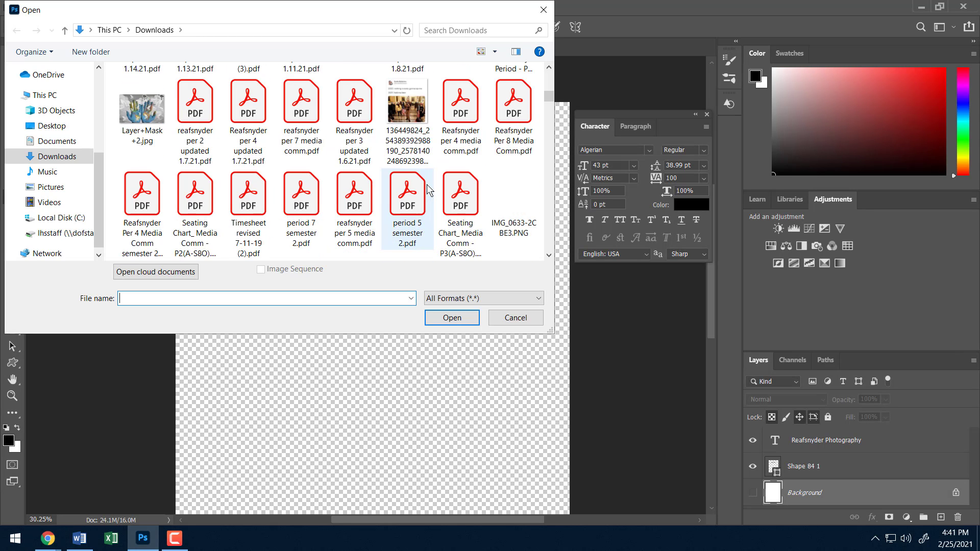
pyautogui.scroll(-6, 427, 185)
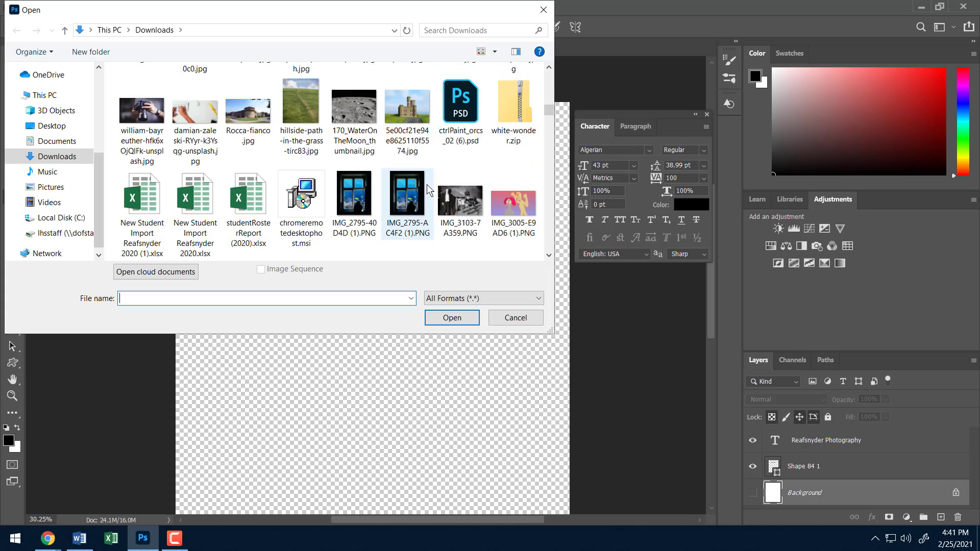
pyautogui.click(51, 186)
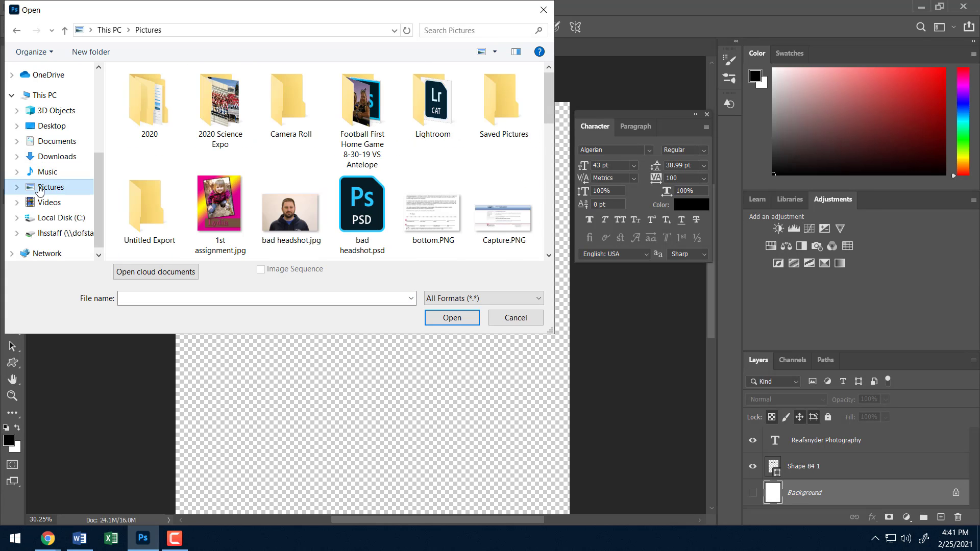
pyautogui.scroll(-5, 393, 182)
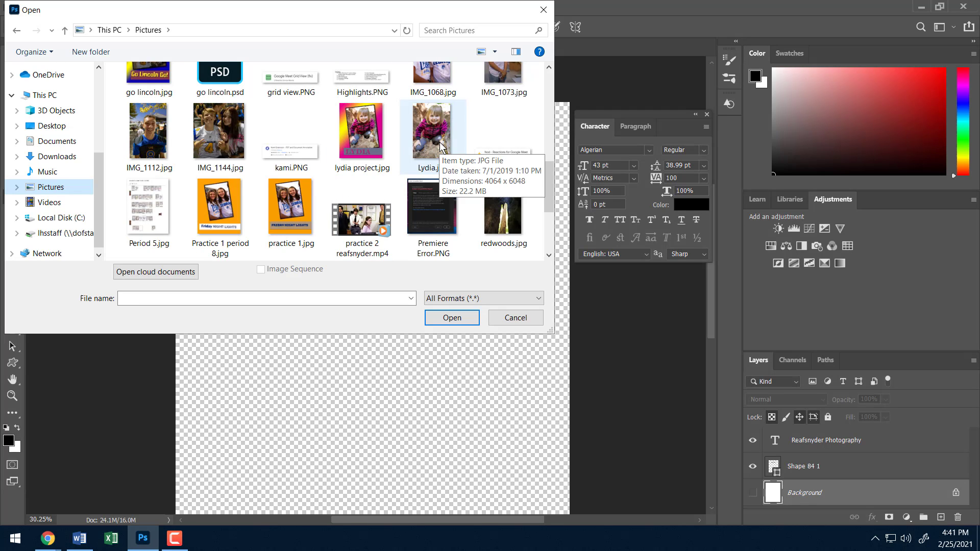
pyautogui.click(440, 146)
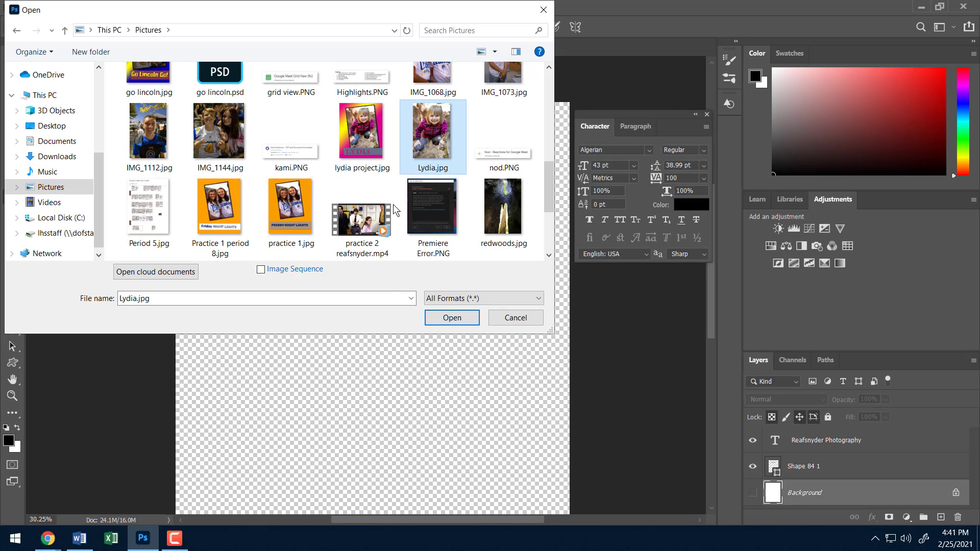
pyautogui.click(455, 321)
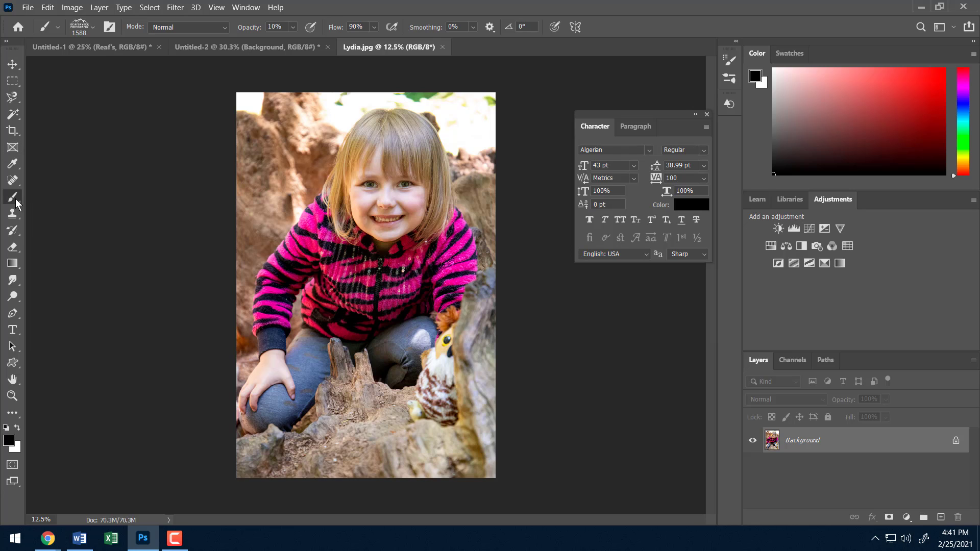
# - Switch to the Brush tool and pick the Reafsnyder Watermark brush preset
pyautogui.rightClick(13, 197)
pyautogui.click(92, 26)
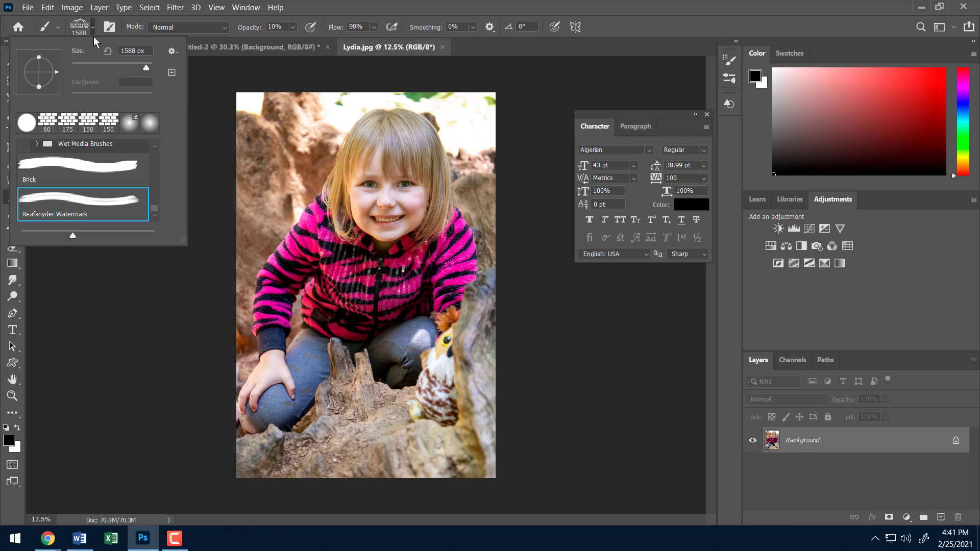
pyautogui.scroll(3, 102, 221)
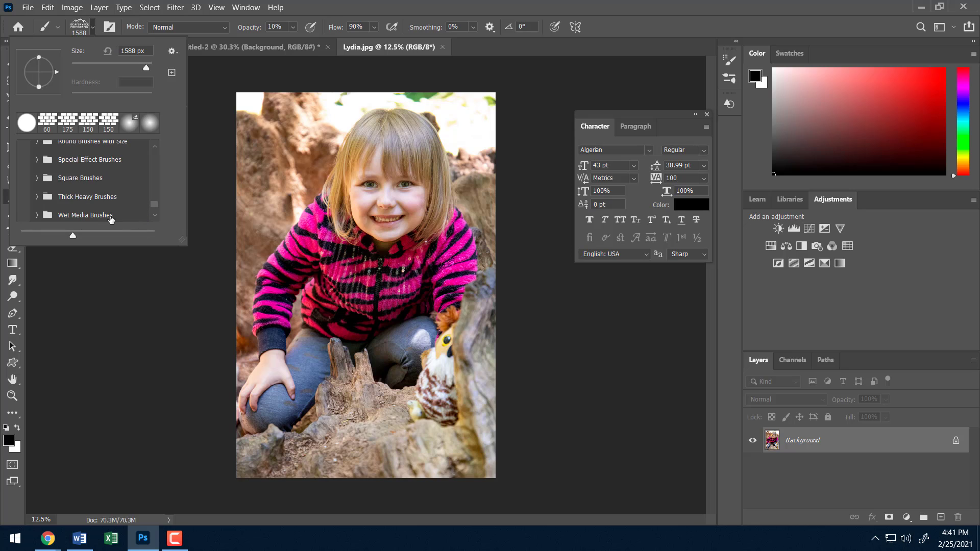
pyautogui.scroll(-3, 105, 220)
pyautogui.scroll(3, 106, 220)
pyautogui.scroll(10, 156, 191)
pyautogui.click(23, 151)
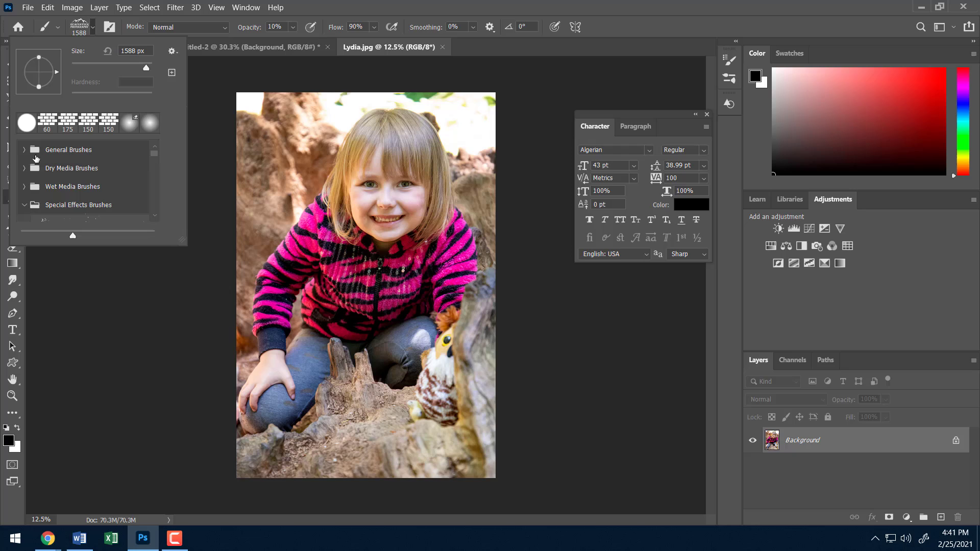
pyautogui.click(24, 204)
pyautogui.scroll(-2, 40, 180)
pyautogui.click(26, 164)
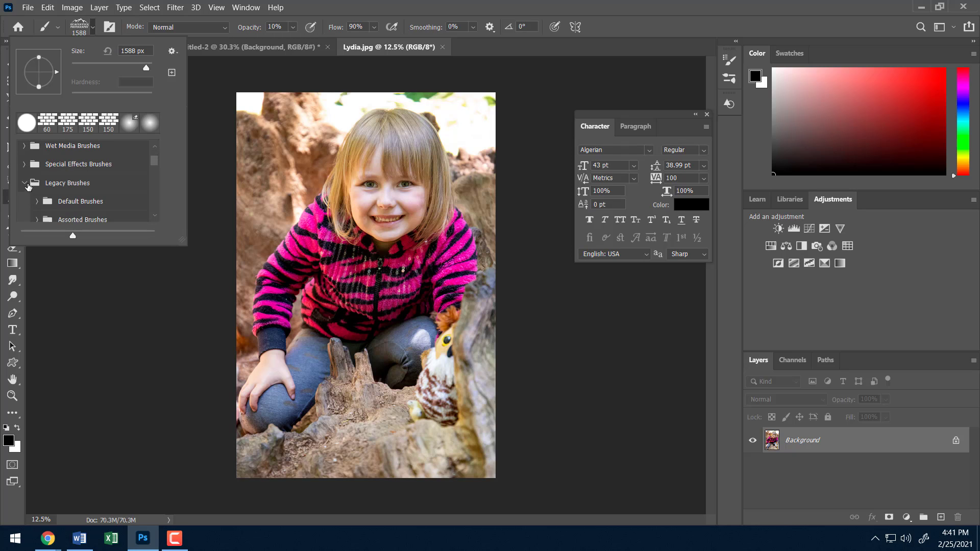
pyautogui.click(26, 183)
pyautogui.scroll(-2, 82, 190)
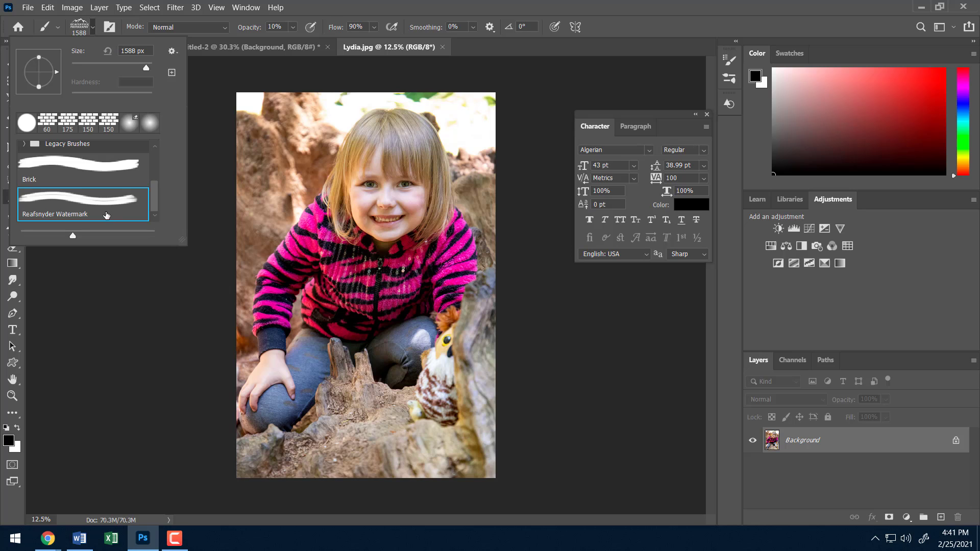
pyautogui.click(93, 27)
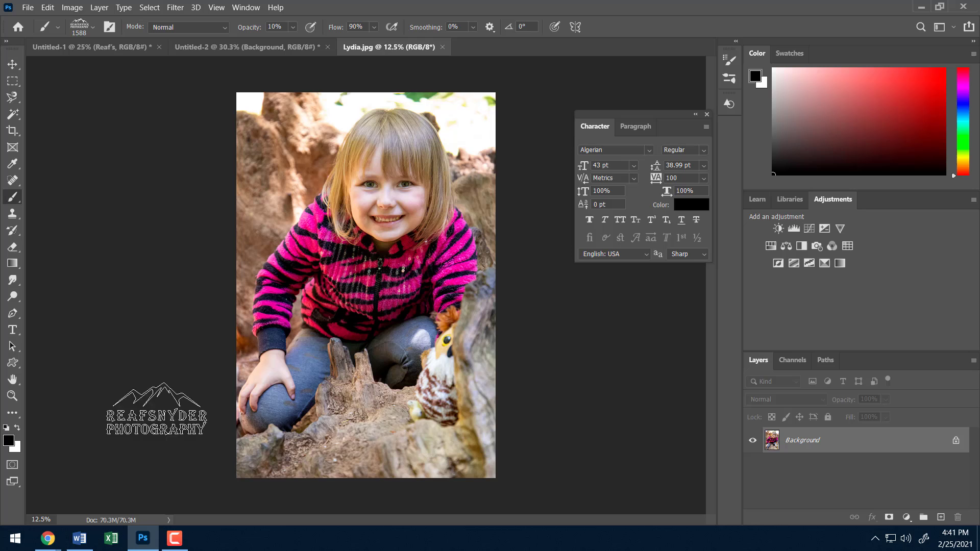
# - Resize the watermark brush with [ and ] and the size settings, test-stamping on the rock
pyautogui.press(']')
pyautogui.press(']')
pyautogui.press(']')
pyautogui.press(']')
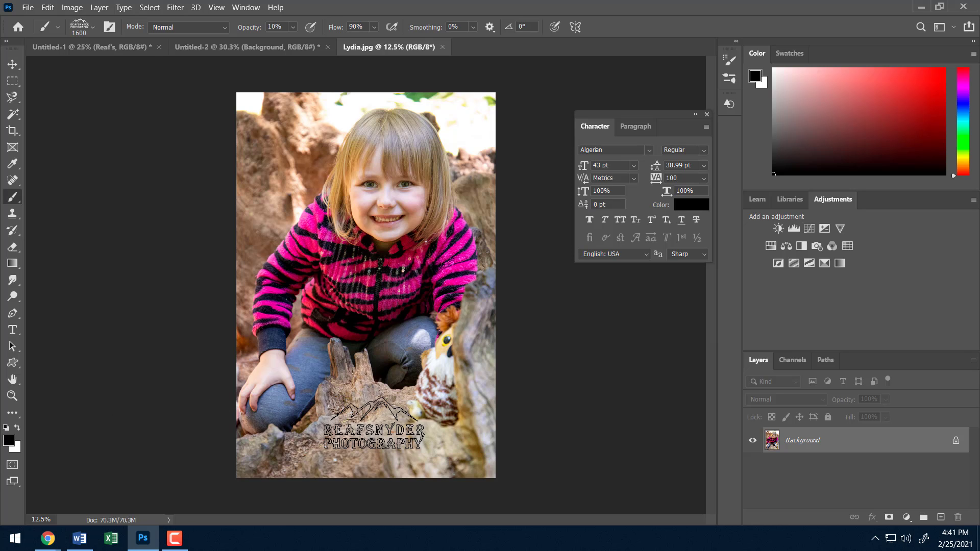
pyautogui.press(']')
pyautogui.press(']')
pyautogui.press(']')
pyautogui.press(']')
pyautogui.press(']')
pyautogui.press(']')
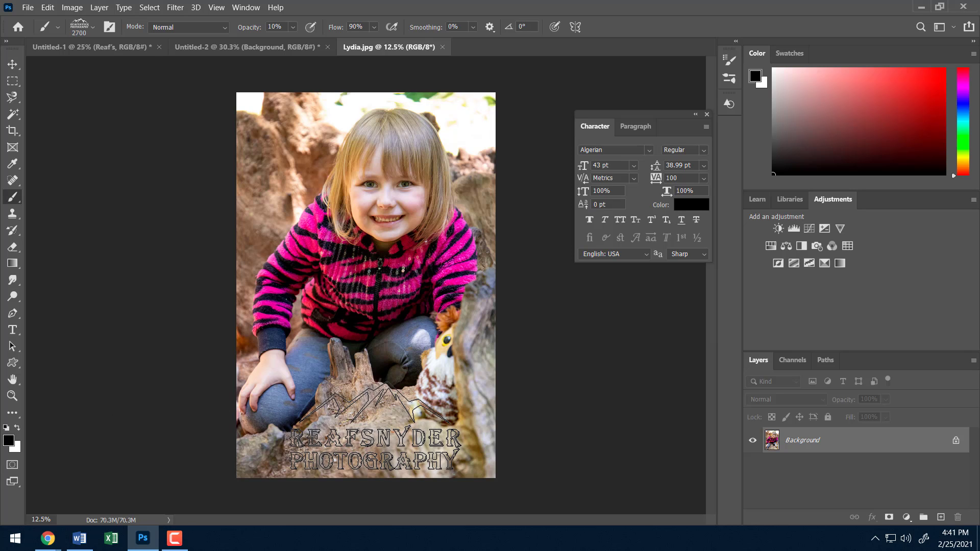
pyautogui.press('[')
pyautogui.press('[')
pyautogui.press('[')
pyautogui.press('[')
pyautogui.press('[')
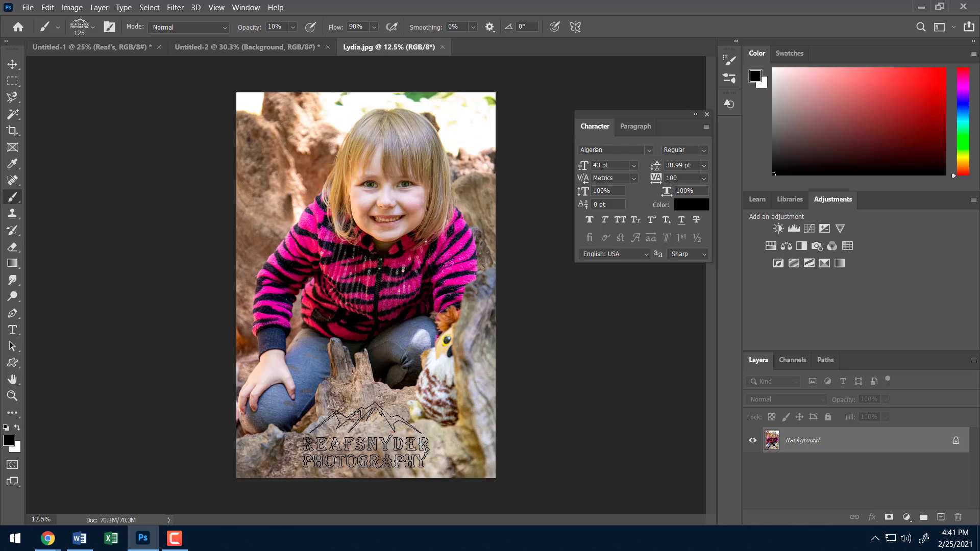
pyautogui.rightClick(366, 437)
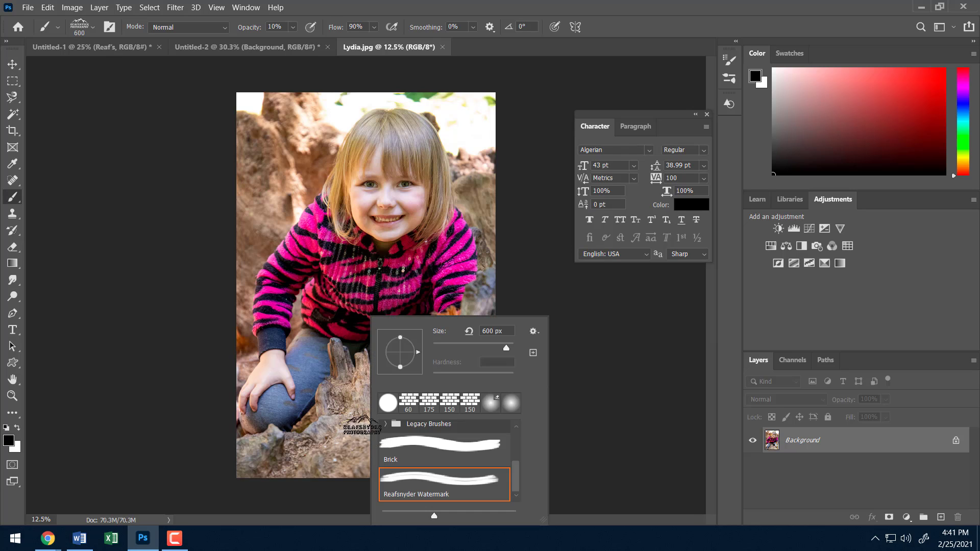
pyautogui.moveTo(507, 353); pyautogui.dragTo(497, 353)
pyautogui.click(562, 343)
pyautogui.click(368, 434)
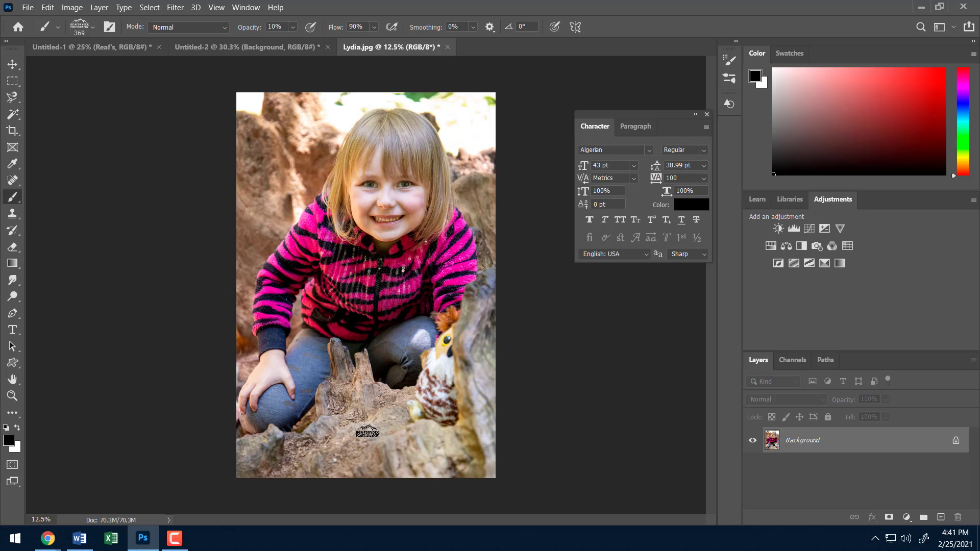
pyautogui.press(']')
pyautogui.press(']')
pyautogui.press(']')
pyautogui.press(']')
pyautogui.press(']')
pyautogui.press(']')
pyautogui.press(']')
pyautogui.press(']')
# - Raise brush opacity to 100%, test-stamp at the top-left, then undo it
pyautogui.moveTo(246, 29); pyautogui.dragTo(344, 38)
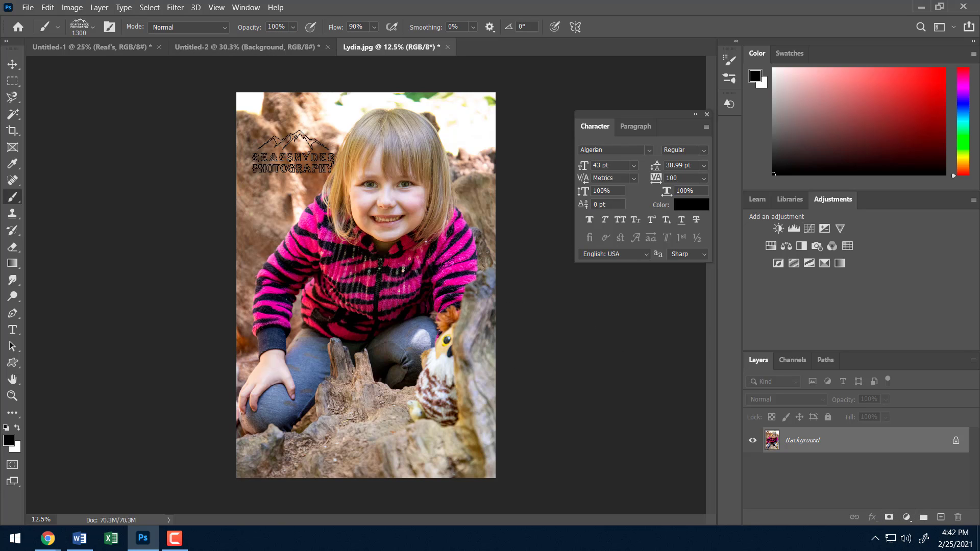
pyautogui.click(285, 124)
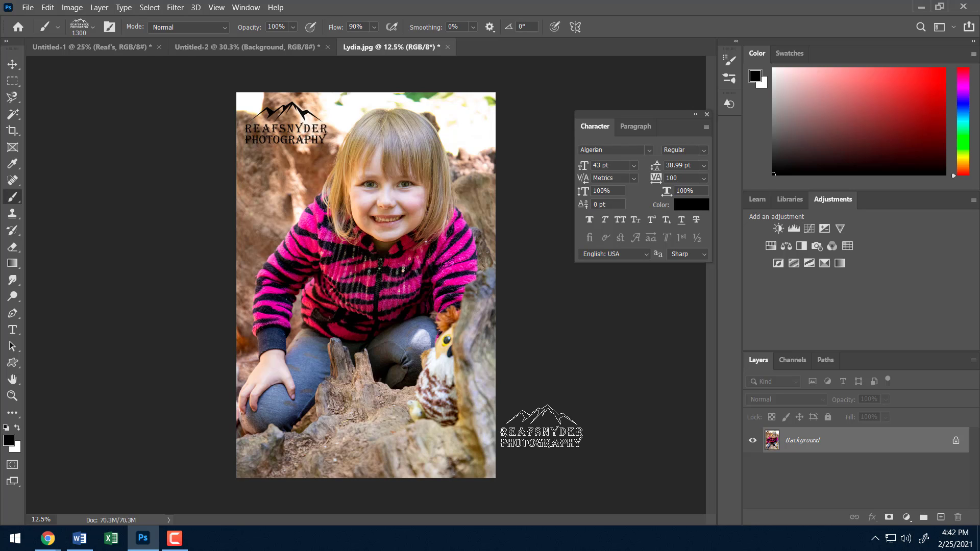
pyautogui.hotkey('ctrl', 'z')
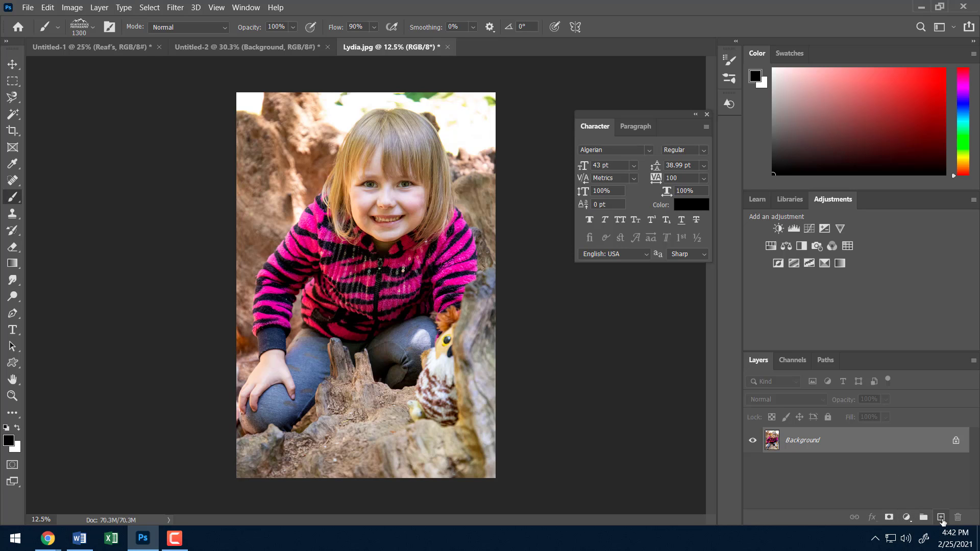
# - Add a new layer, stamp the watermark near the stump, and move it up-right
pyautogui.click(942, 517)
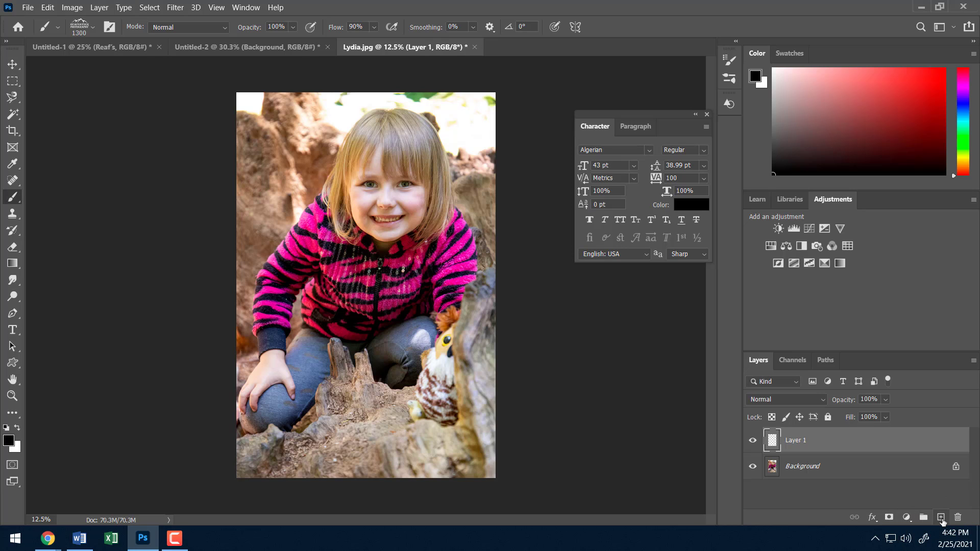
pyautogui.click(382, 424)
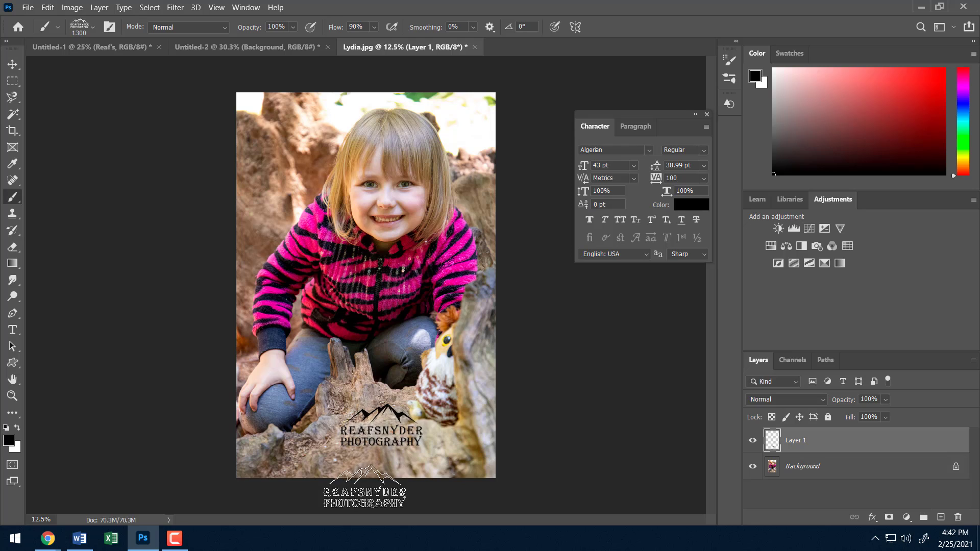
pyautogui.click(12, 63)
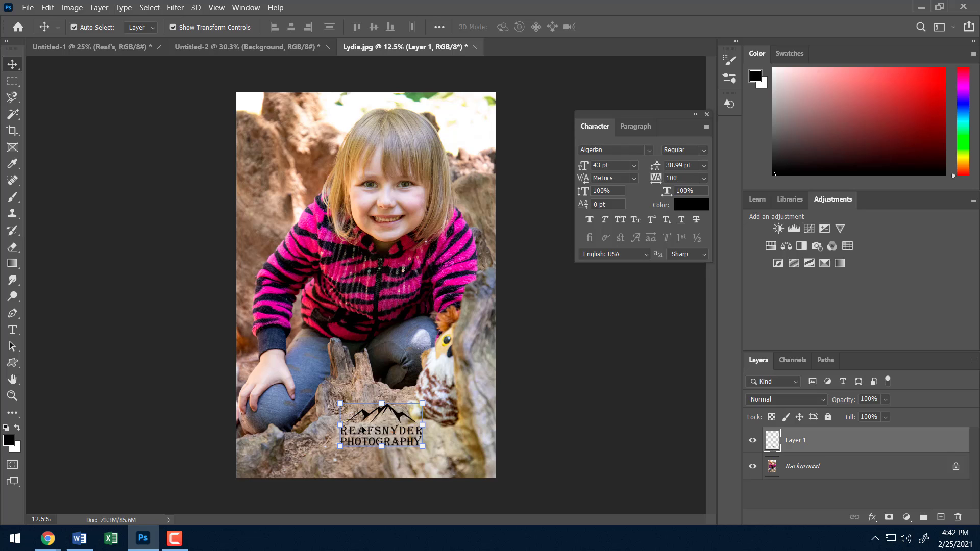
pyautogui.moveTo(362, 430); pyautogui.dragTo(503, 366)
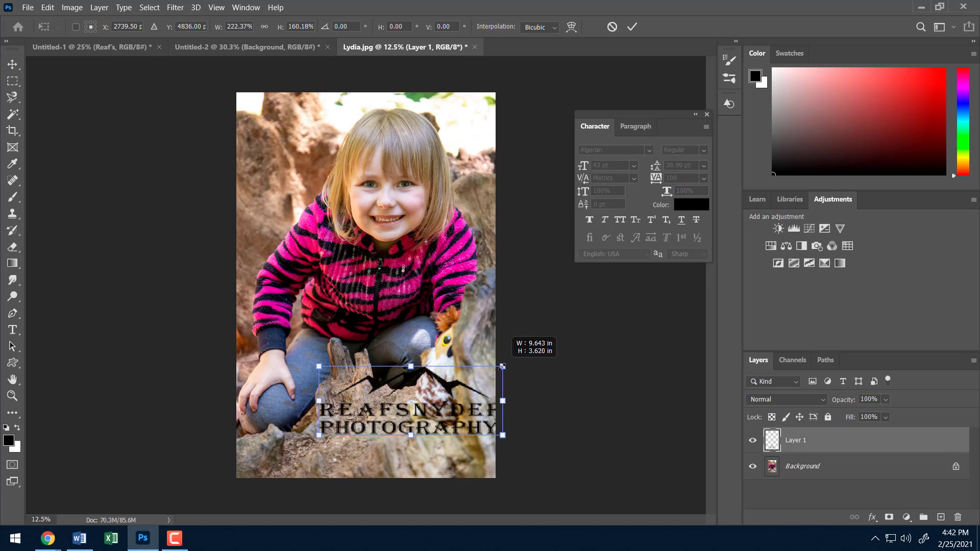
# - Enlarge the watermark to about 181% and move it toward the bottom edge
pyautogui.hotkey('ctrl', 'z')
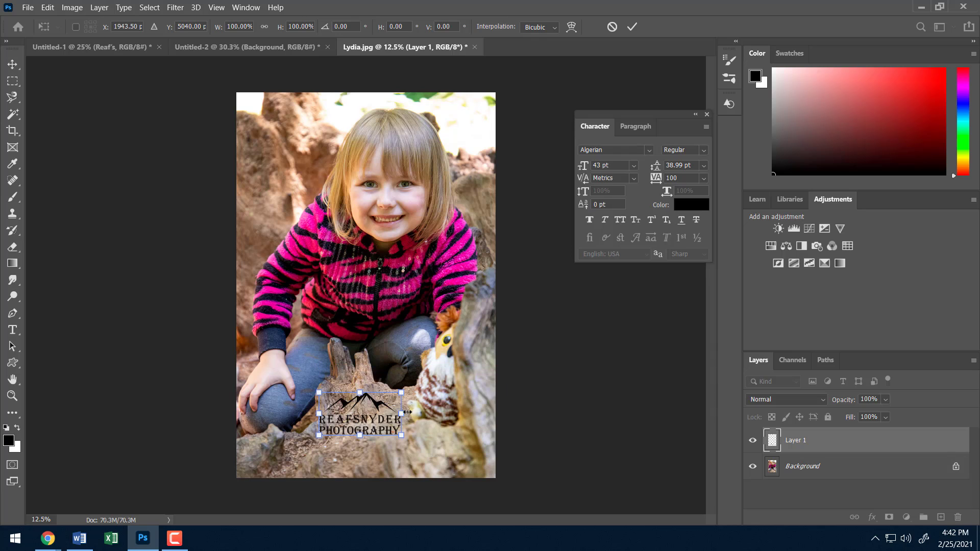
pyautogui.moveTo(405, 393); pyautogui.dragTo(469, 357)
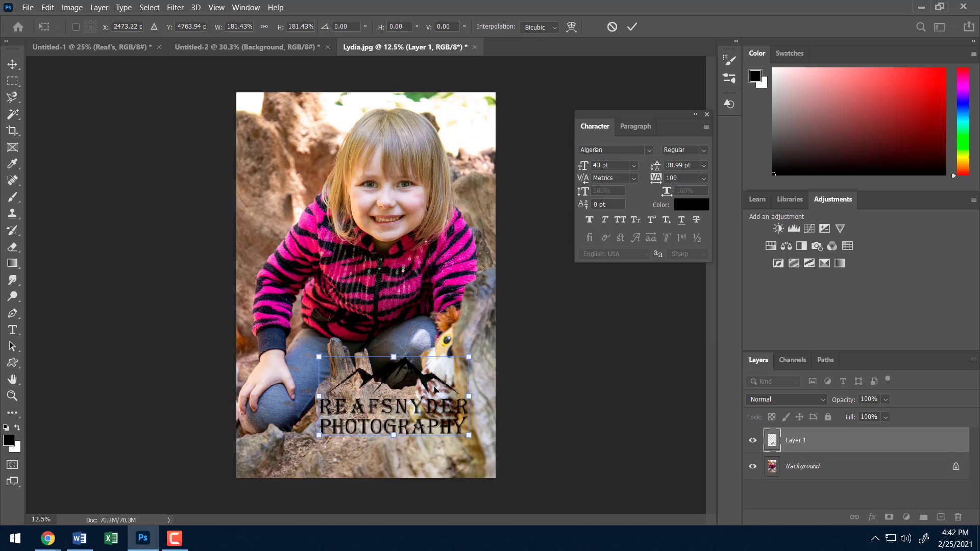
pyautogui.press('Return')
pyautogui.moveTo(390, 418); pyautogui.dragTo(386, 451)
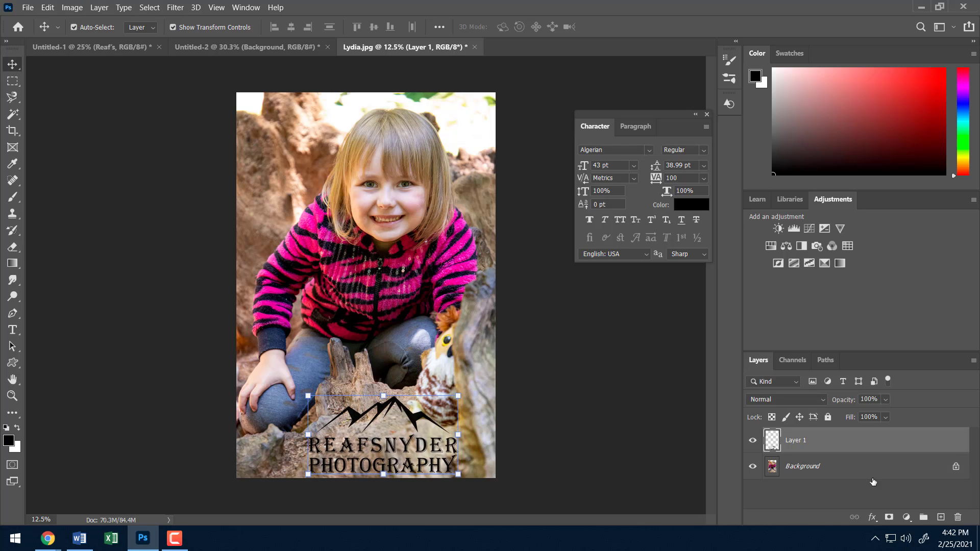
# - Try a lower layer opacity, then undo everything to clear the watermark from Layer 1
pyautogui.click(844, 402)
pyautogui.moveTo(844, 402)
pyautogui.mouseDown()
pyautogui.moveTo(866, 404)
pyautogui.moveTo(834, 402)
pyautogui.mouseUp()
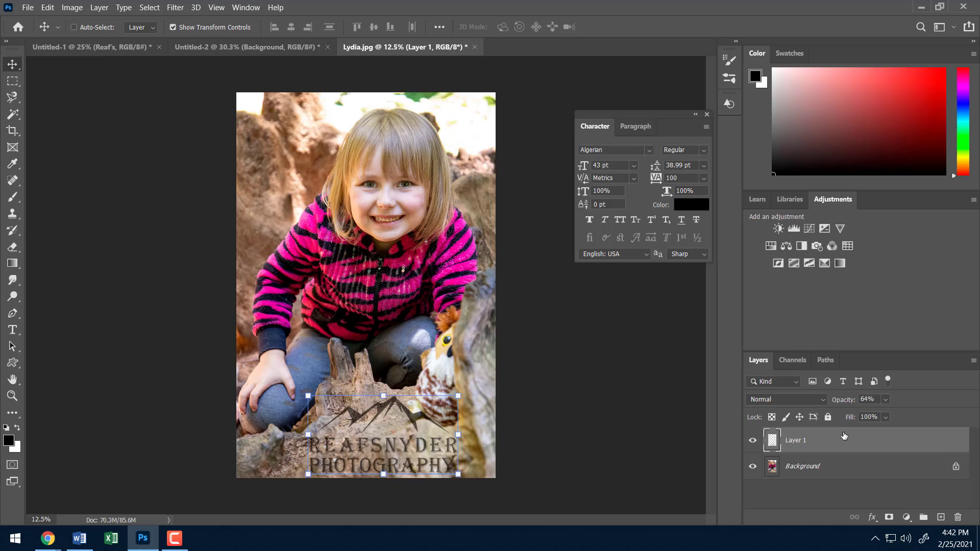
pyautogui.hotkey('ctrl', 'z')
pyautogui.hotkey('ctrl', 'z')
pyautogui.hotkey('ctrl', 'z')
pyautogui.hotkey('ctrl', 'z')
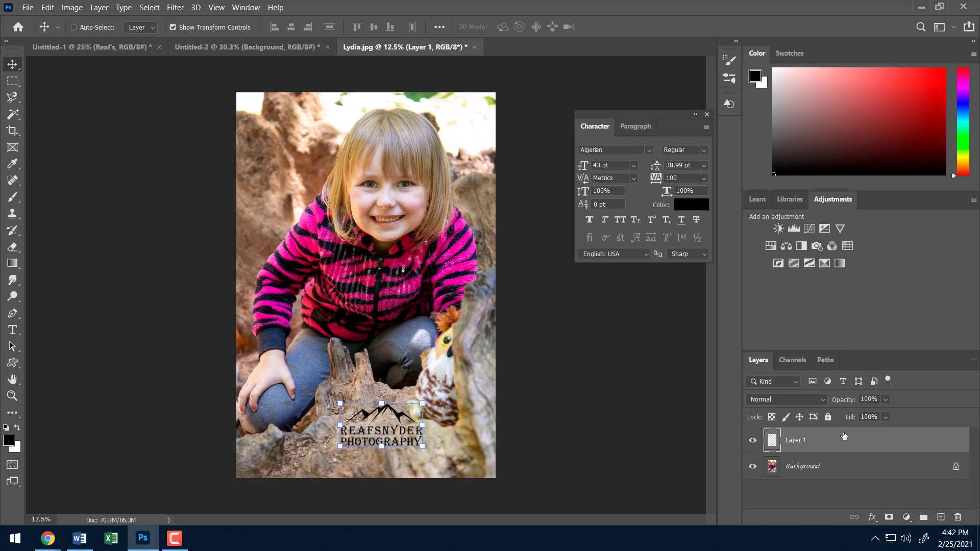
pyautogui.hotkey('ctrl', 'z')
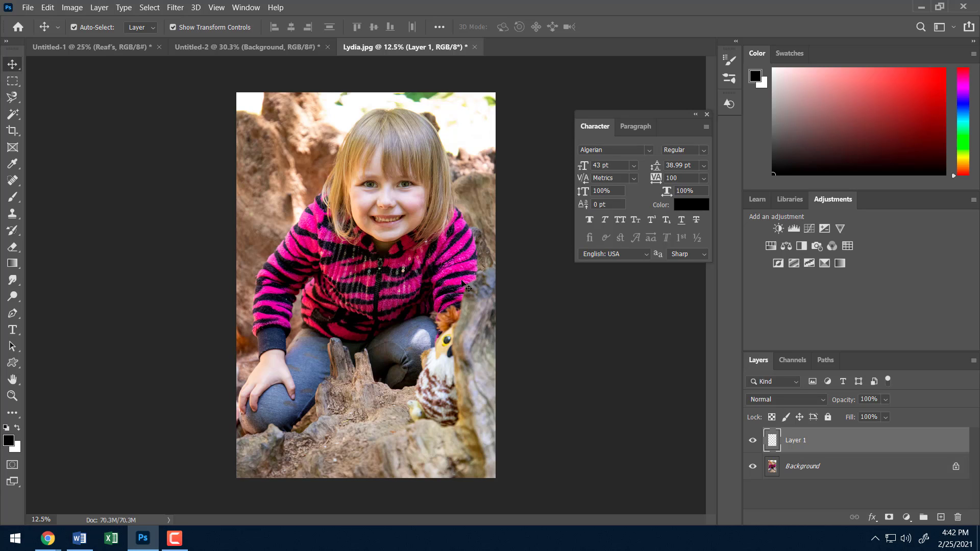
# - Set the foreground colour to pink ce008b sampled from the girl's jacket
pyautogui.click(7, 441)
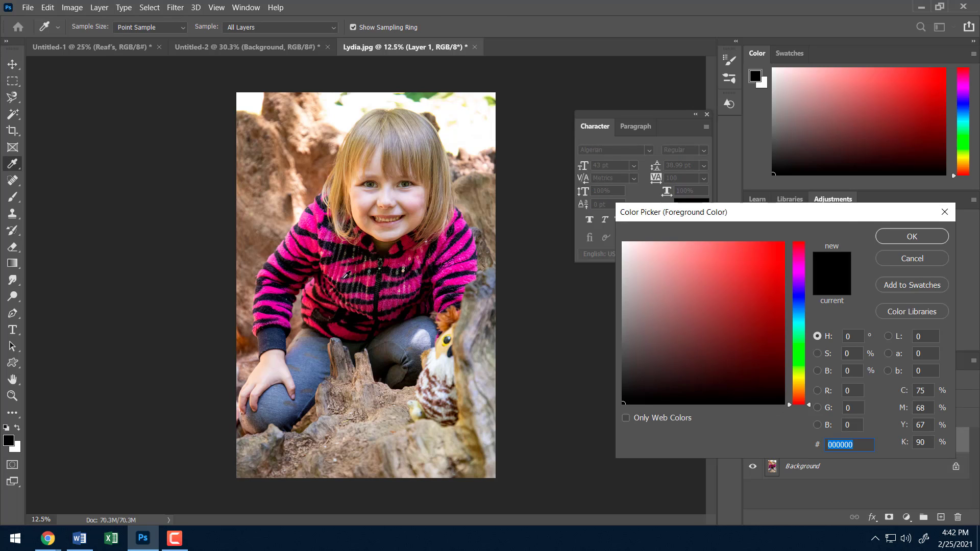
pyautogui.click(311, 239)
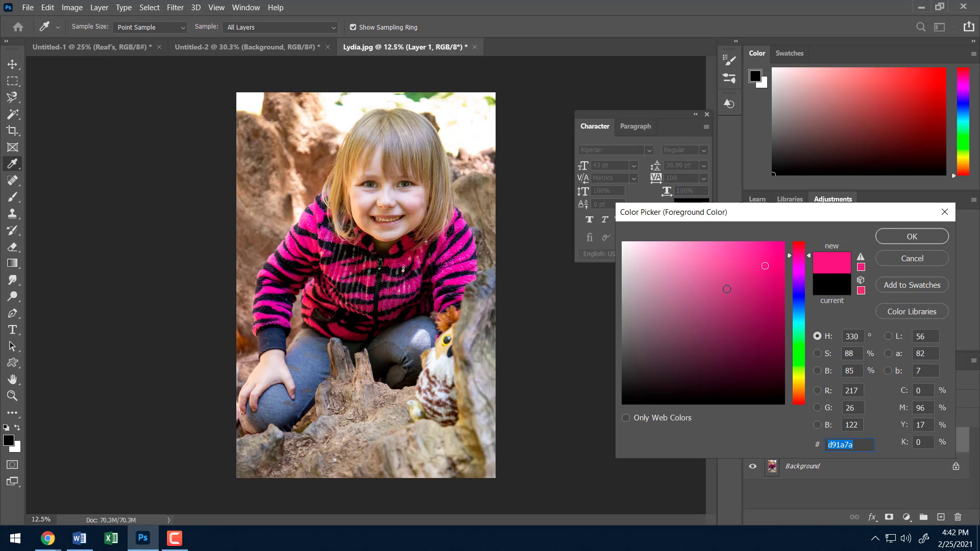
pyautogui.click(308, 238)
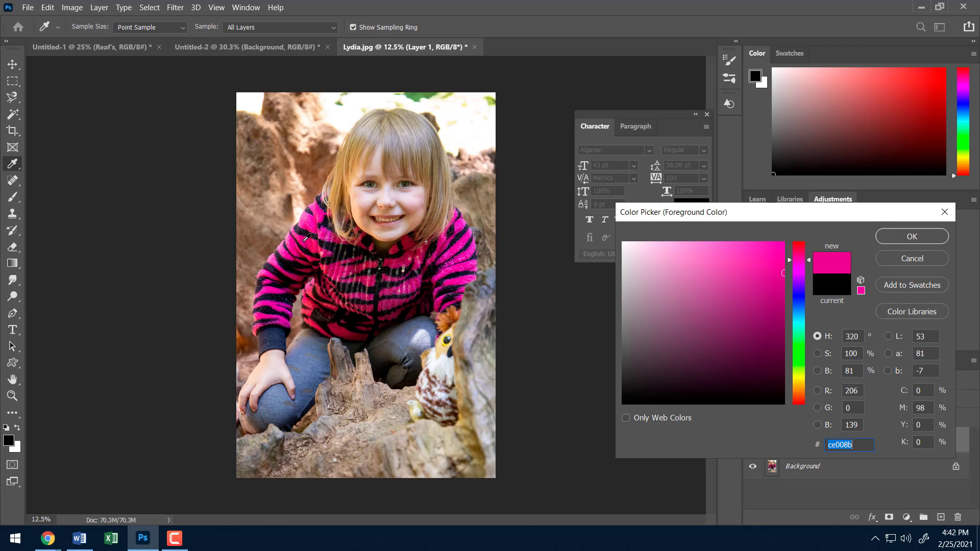
pyautogui.click(925, 237)
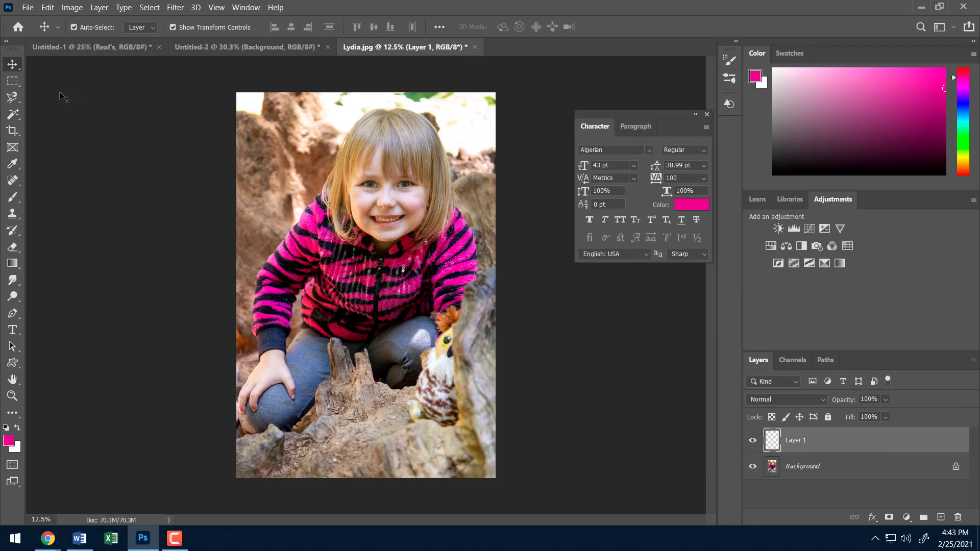
# - Test-stamp the pink watermark in the bottom-right corner, then undo it
pyautogui.click(12, 197)
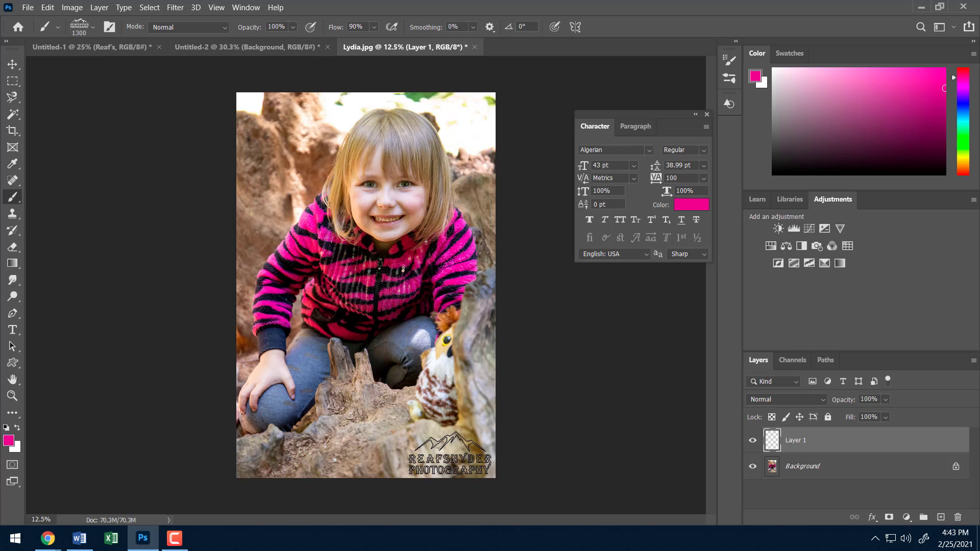
pyautogui.click(450, 454)
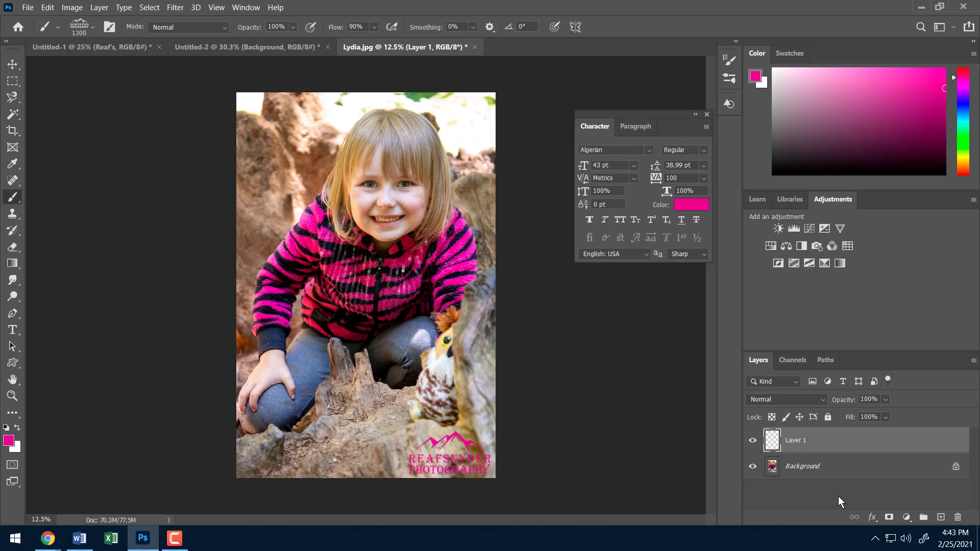
pyautogui.hotkey('ctrl', 'z')
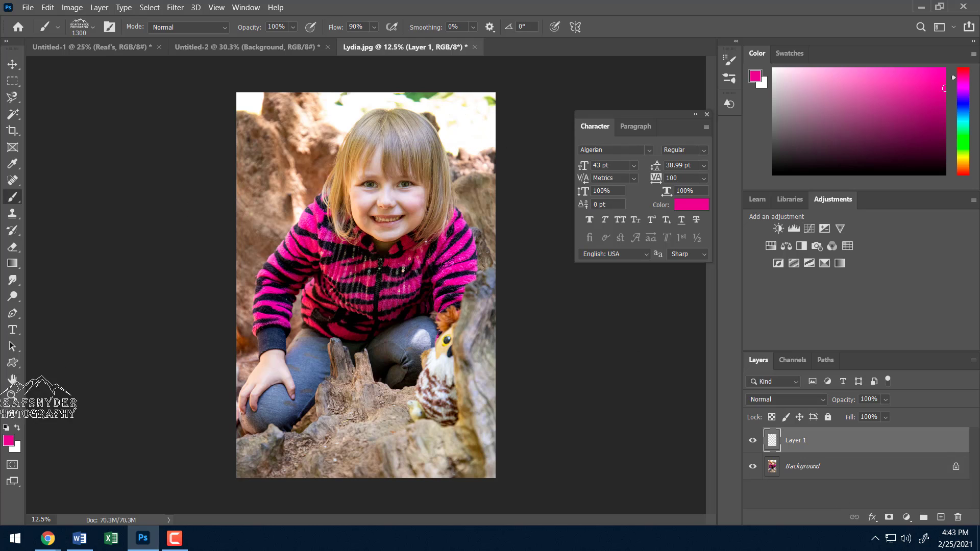
# - Try a green colour sampled from the leaves, test-stamping twice and undoing both
pyautogui.click(9, 441)
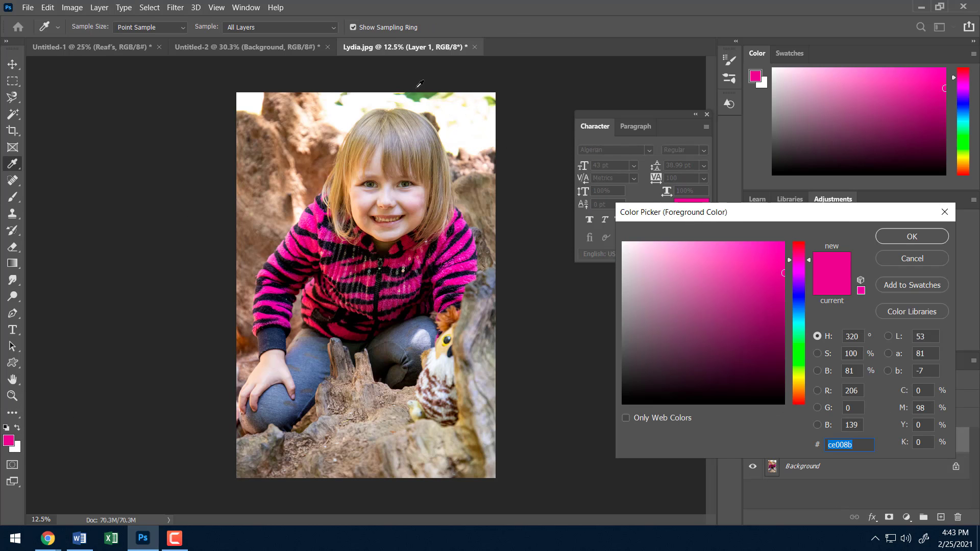
pyautogui.click(423, 92)
pyautogui.click(908, 237)
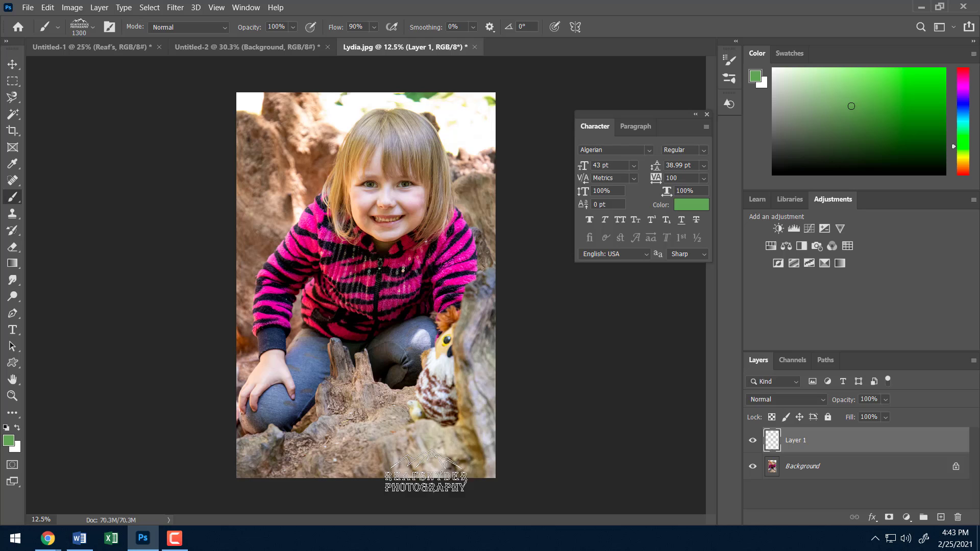
pyautogui.click(450, 453)
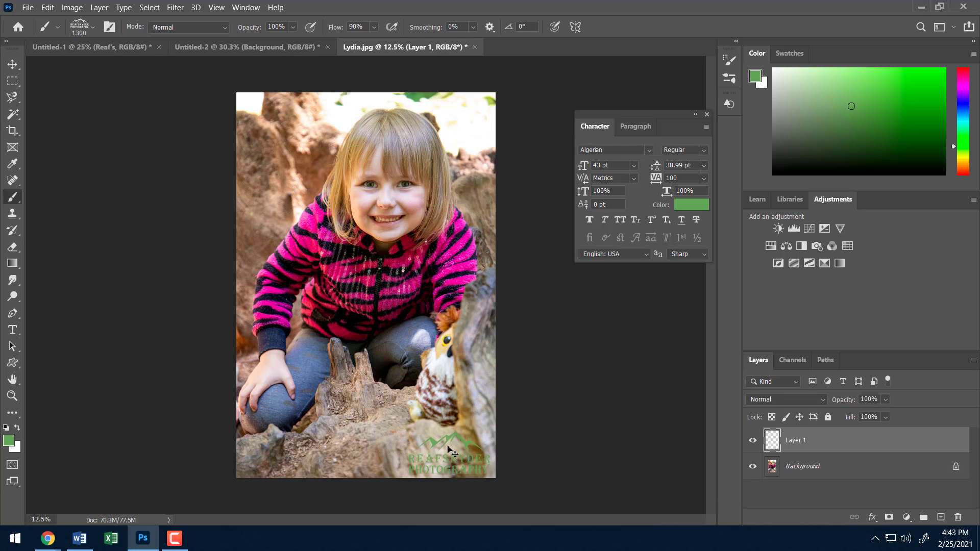
pyautogui.hotkey('ctrl', 'z')
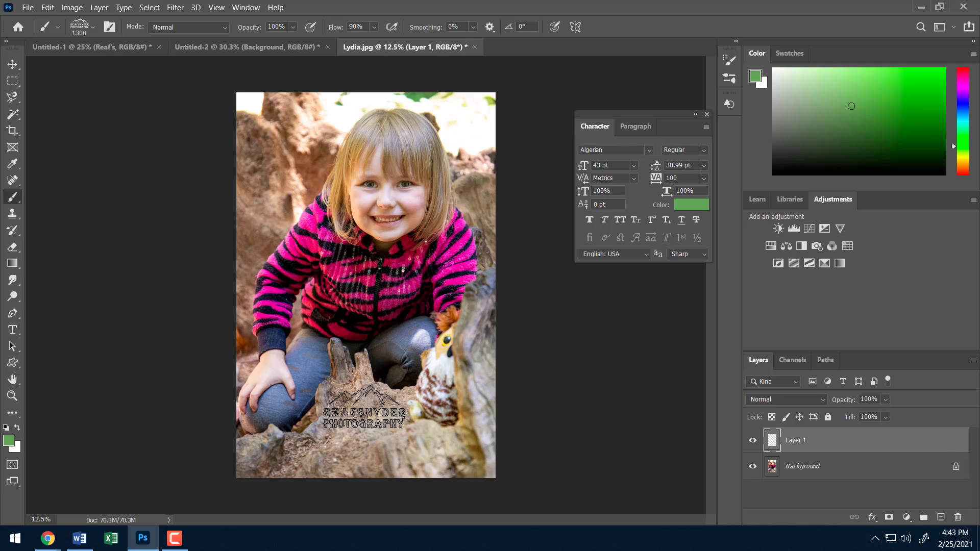
pyautogui.click(360, 406)
pyautogui.hotkey('ctrl', 'z')
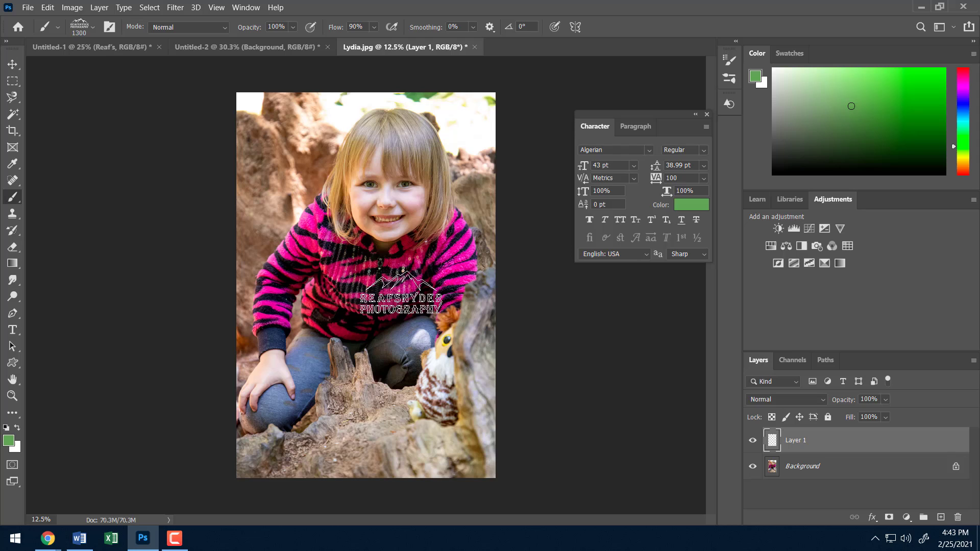
# - Resample the jacket pink and stamp the watermark in the bottom-right corner
pyautogui.click(9, 440)
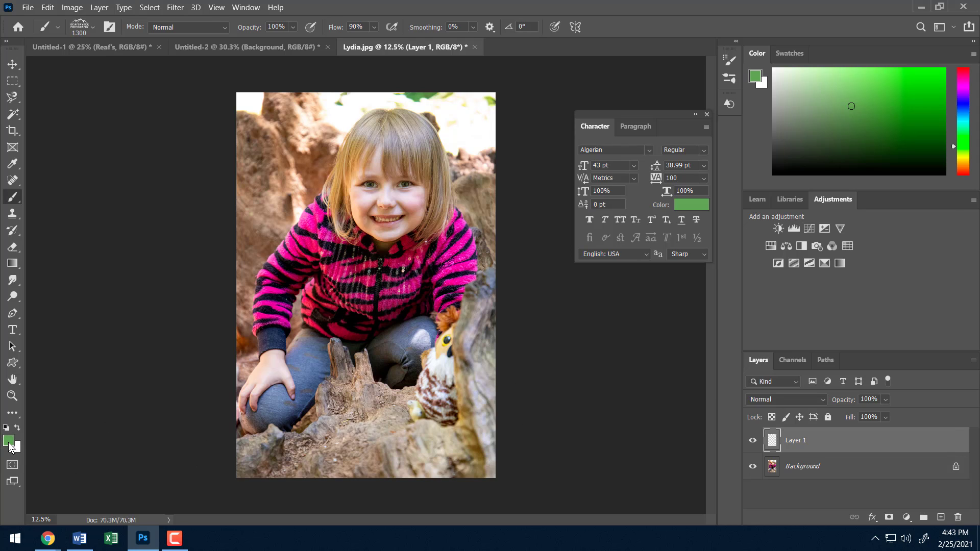
pyautogui.click(296, 244)
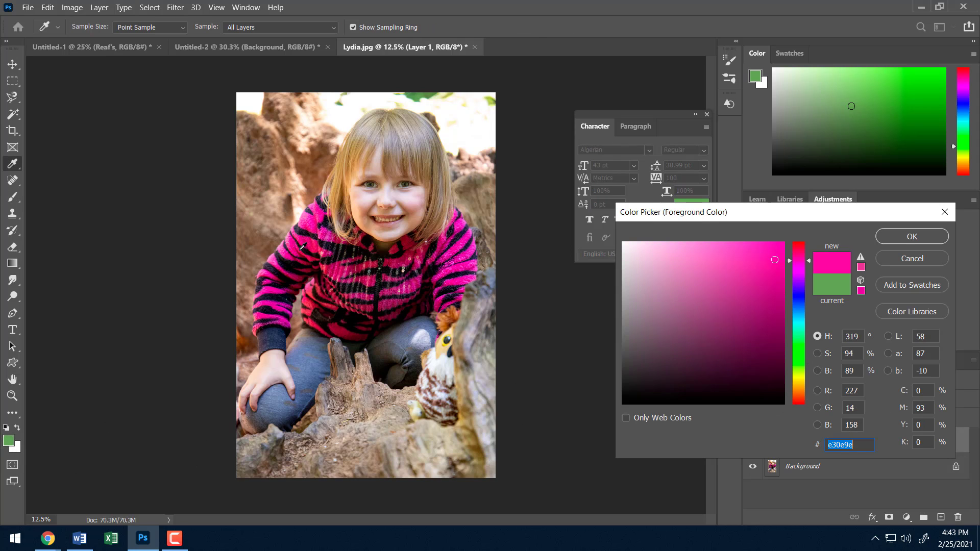
pyautogui.click(913, 236)
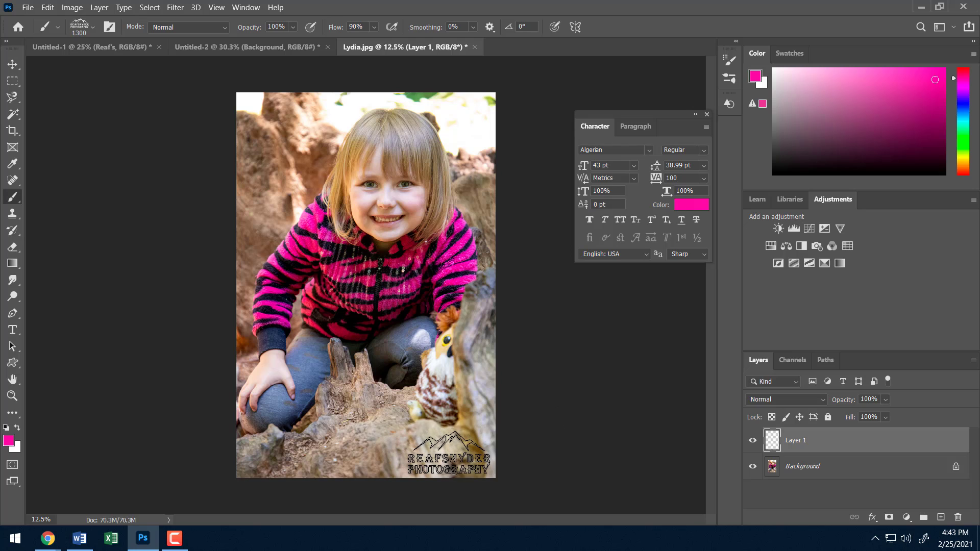
pyautogui.click(449, 453)
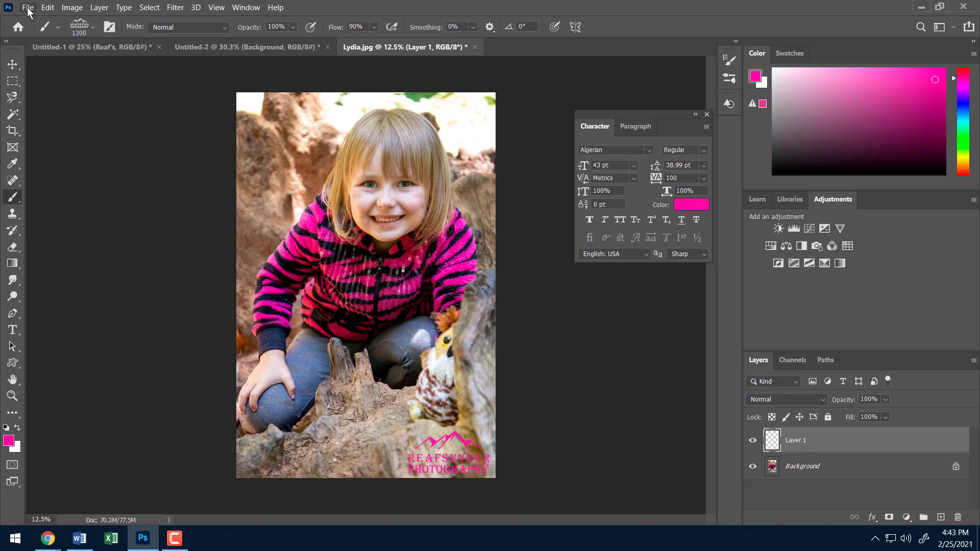
# - Open File > Save As, then dismiss the save prompt
pyautogui.click(28, 8)
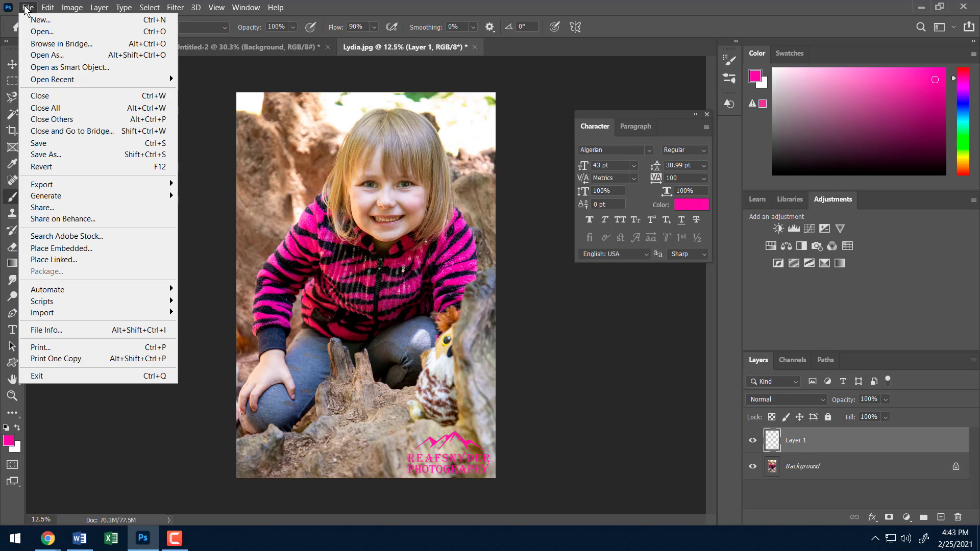
pyautogui.click(106, 157)
pyautogui.click(701, 53)
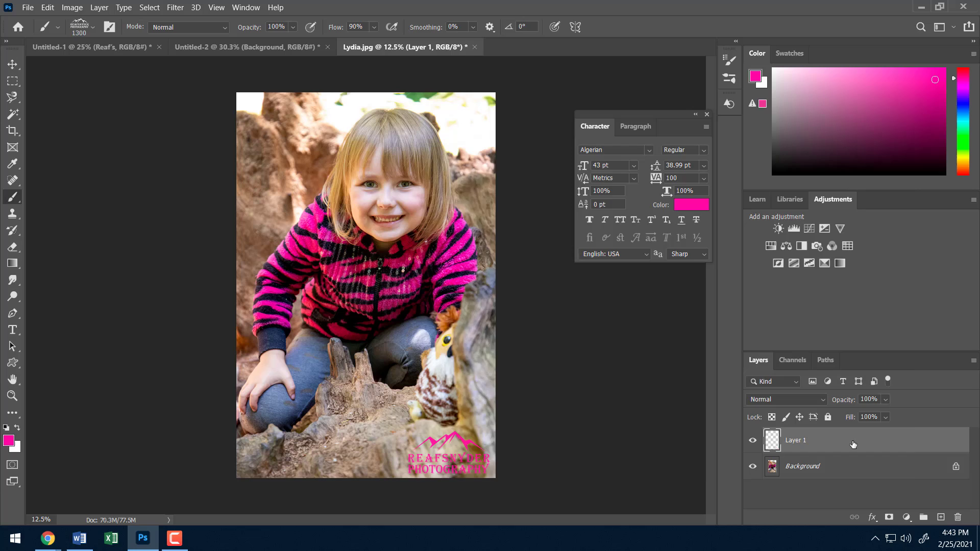
# - Open Layer 1's layer style and try an Outer Glow with black, then turn it off
pyautogui.doubleClick(853, 444)
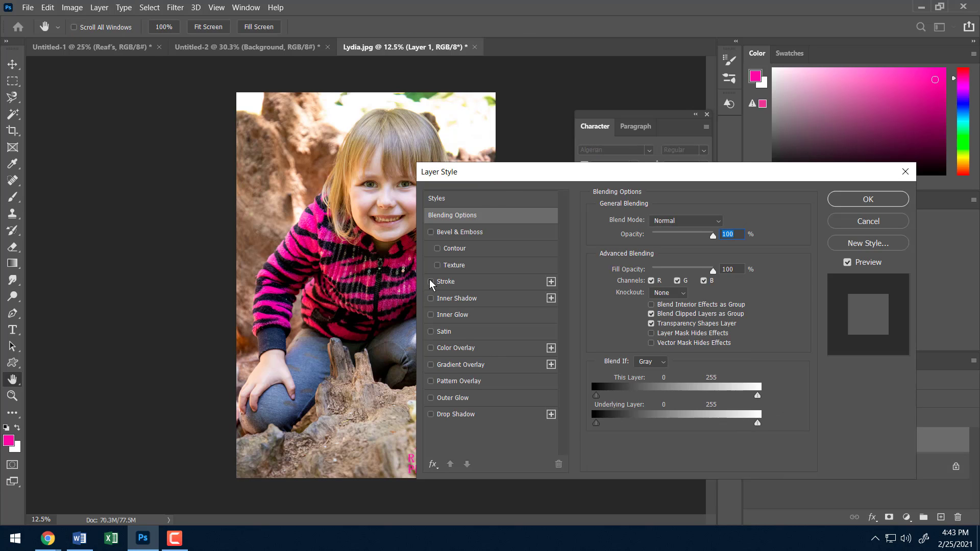
pyautogui.moveTo(502, 173); pyautogui.dragTo(635, 146)
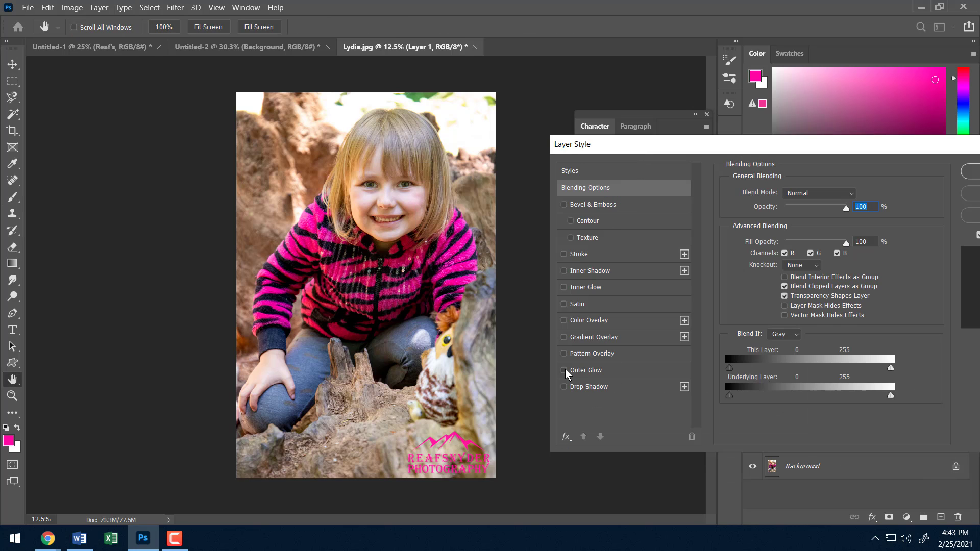
pyautogui.click(565, 371)
pyautogui.click(587, 372)
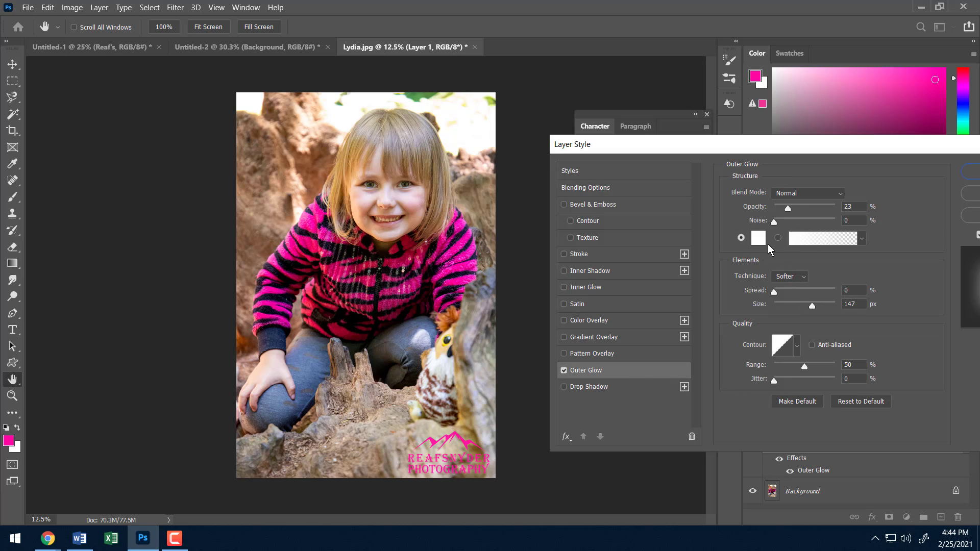
pyautogui.click(761, 239)
pyautogui.moveTo(624, 251)
pyautogui.mouseDown()
pyautogui.moveTo(616, 414)
pyautogui.moveTo(623, 243)
pyautogui.mouseUp()
pyautogui.click(912, 258)
pyautogui.click(565, 370)
# - Add a Drop Shadow at 148°, 63% opacity, 0 px distance, 13% spread, 8 px size
pyautogui.click(594, 388)
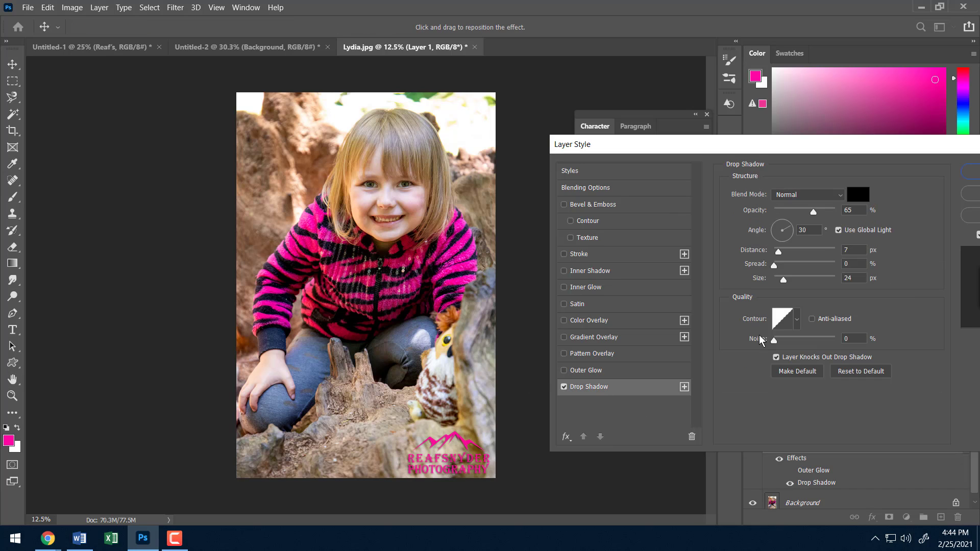
pyautogui.moveTo(789, 224)
pyautogui.mouseDown()
pyautogui.moveTo(778, 225)
pyautogui.moveTo(790, 219)
pyautogui.mouseUp()
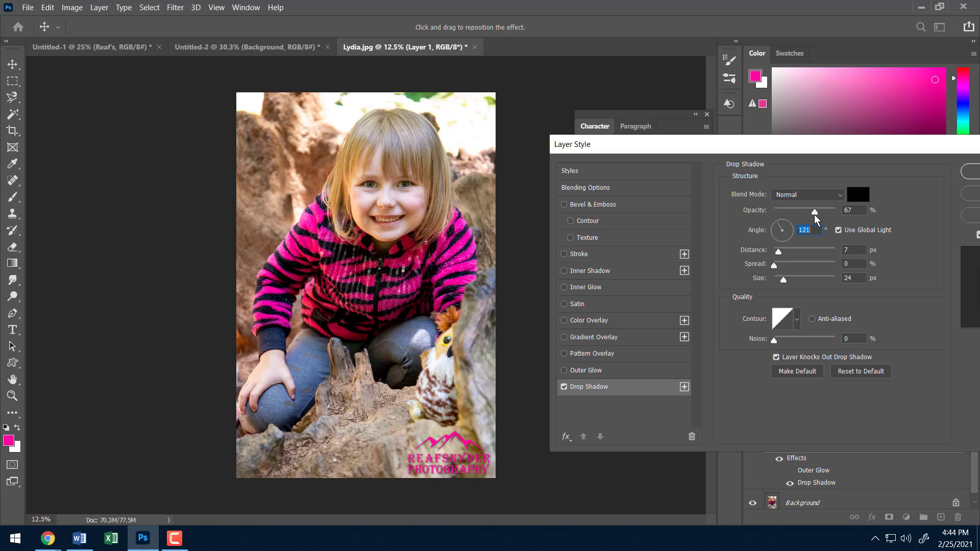
pyautogui.moveTo(814, 215); pyautogui.dragTo(811, 214)
pyautogui.moveTo(780, 253); pyautogui.dragTo(780, 253)
pyautogui.click(780, 228)
pyautogui.click(775, 266)
pyautogui.moveTo(784, 283); pyautogui.dragTo(779, 253)
pyautogui.click(780, 253)
pyautogui.moveTo(776, 265)
pyautogui.mouseDown()
pyautogui.moveTo(777, 283)
pyautogui.moveTo(778, 250)
pyautogui.mouseUp()
# - Confirm the Layer Style dialog so Layer 1 keeps its Drop Shadow
pyautogui.click(971, 172)
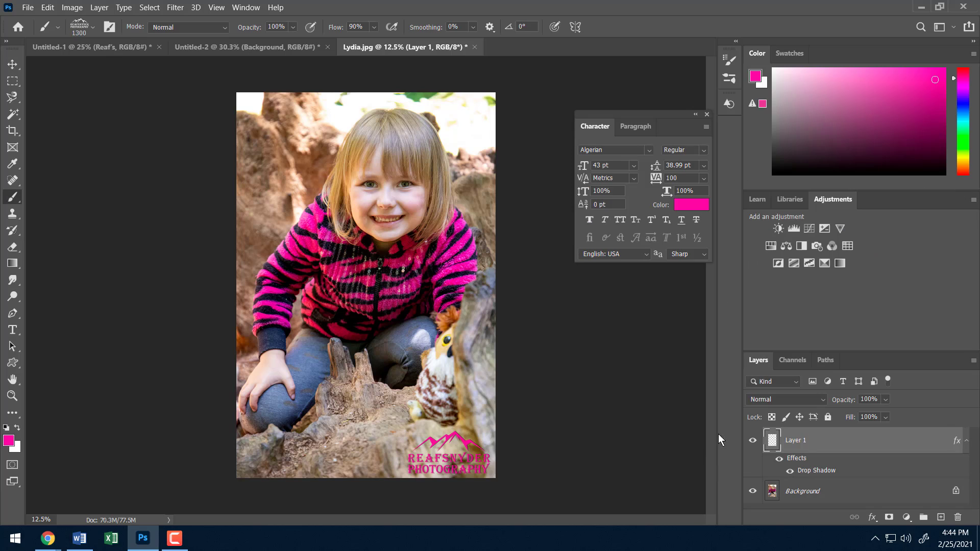